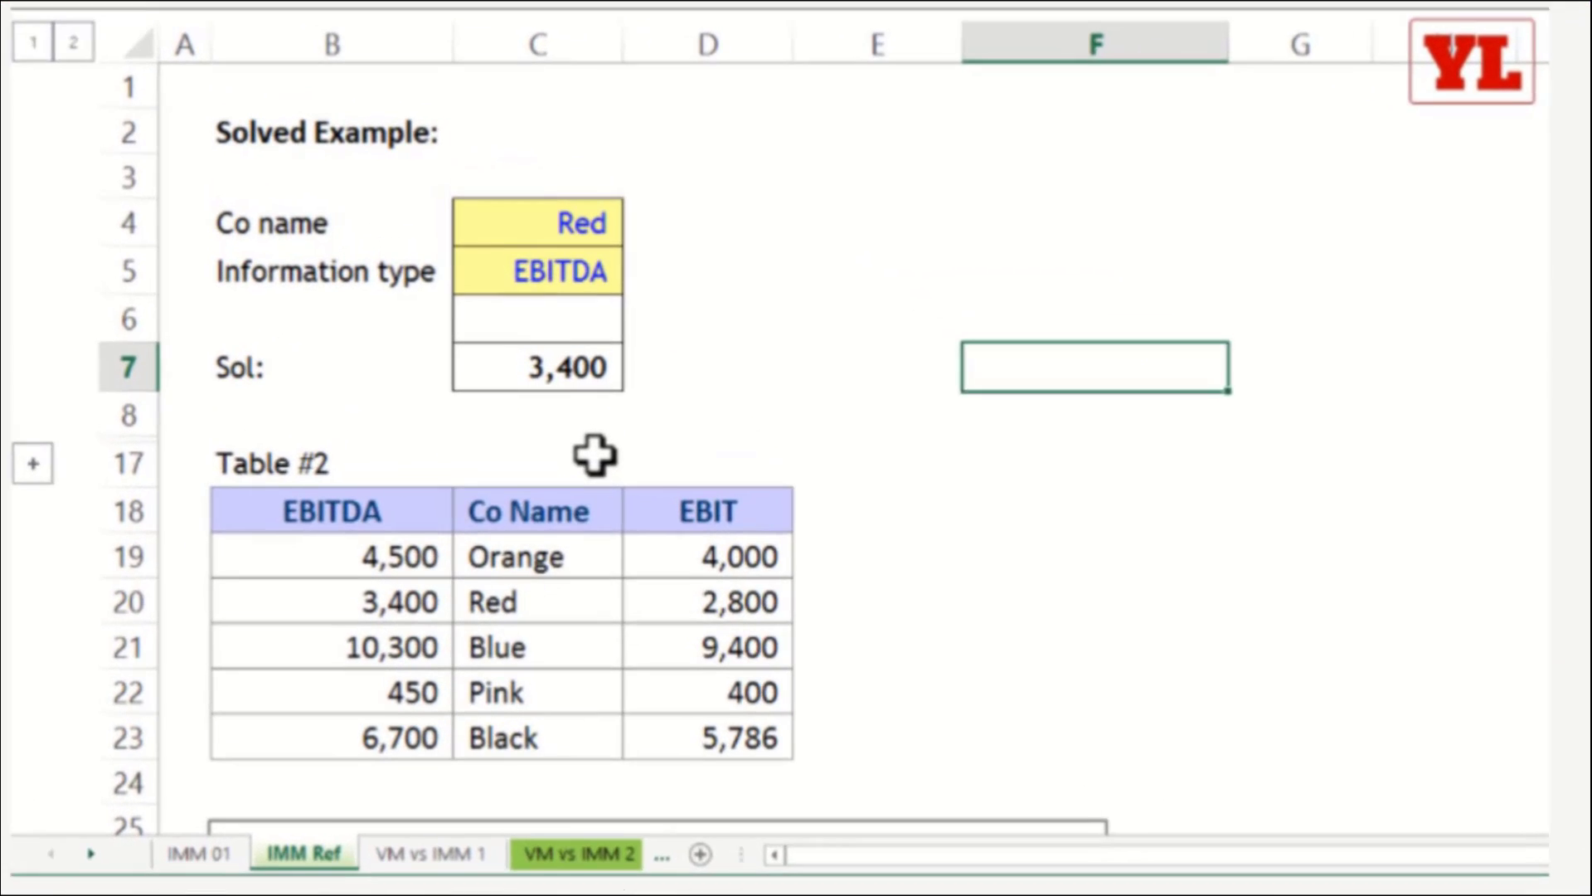
click(545, 348)
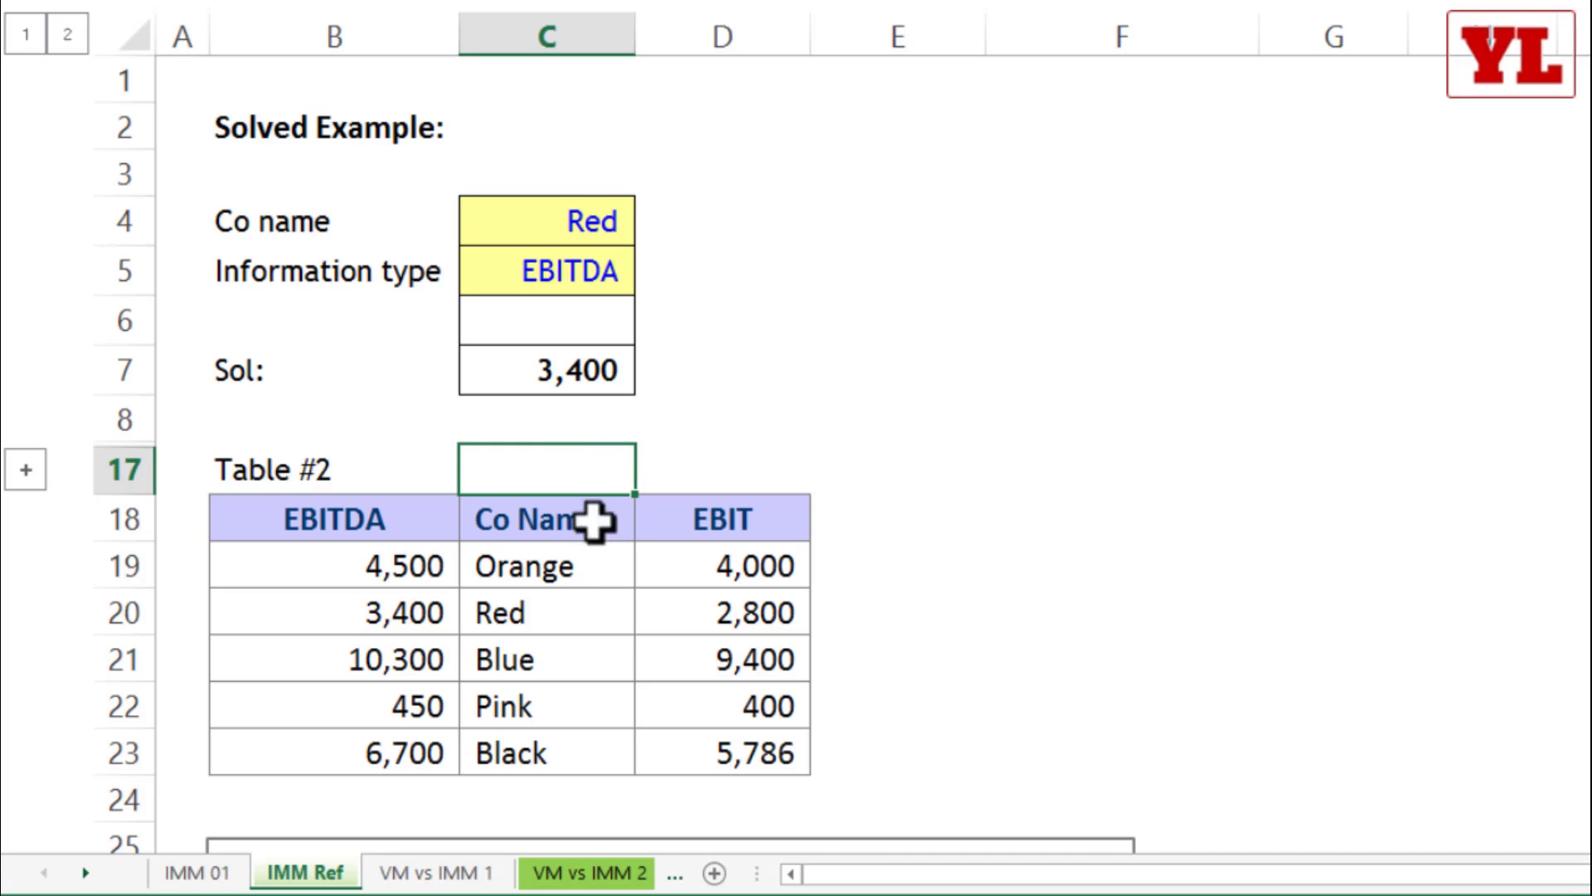
click(580, 209)
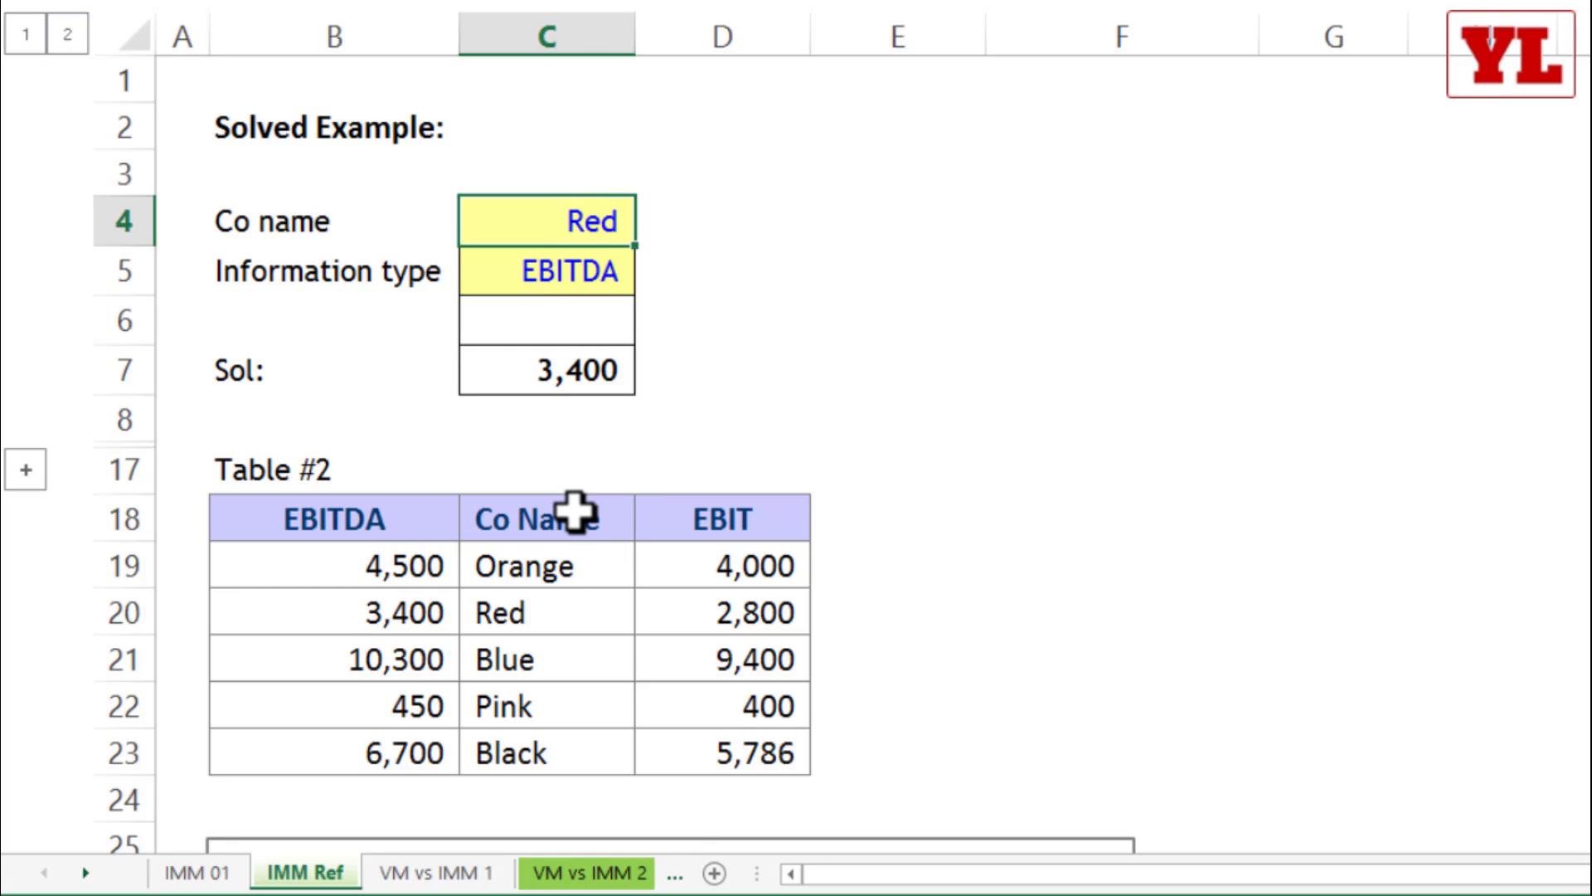
drag(576, 516, 590, 750)
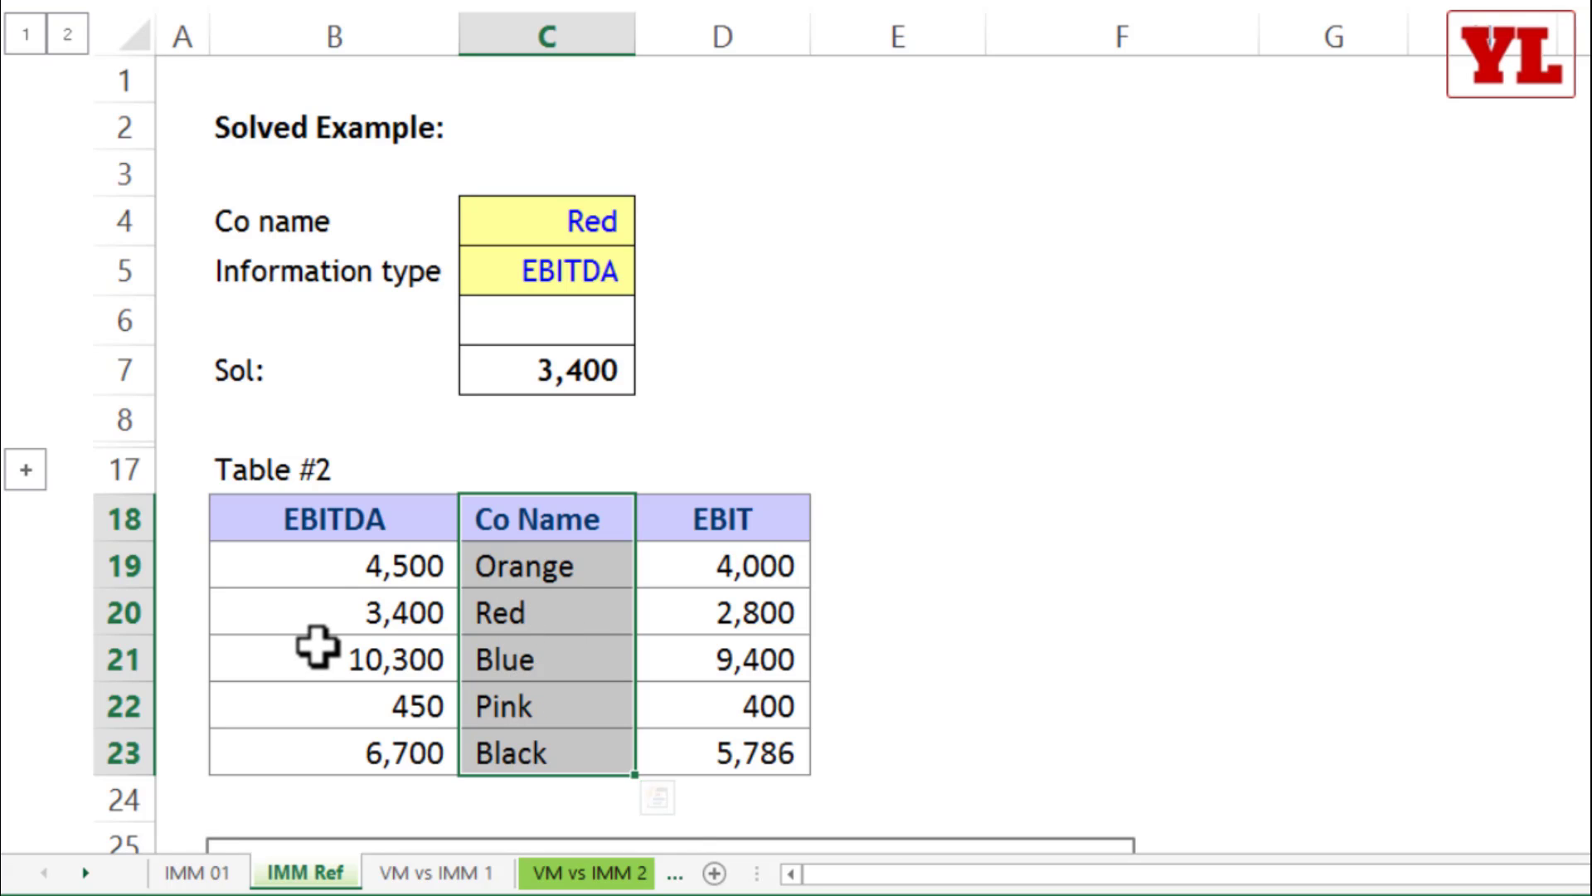
Start an INDEX formula in cell C6 with Table #2's absolute range $B$18:$D$23 as the array.
click(576, 333)
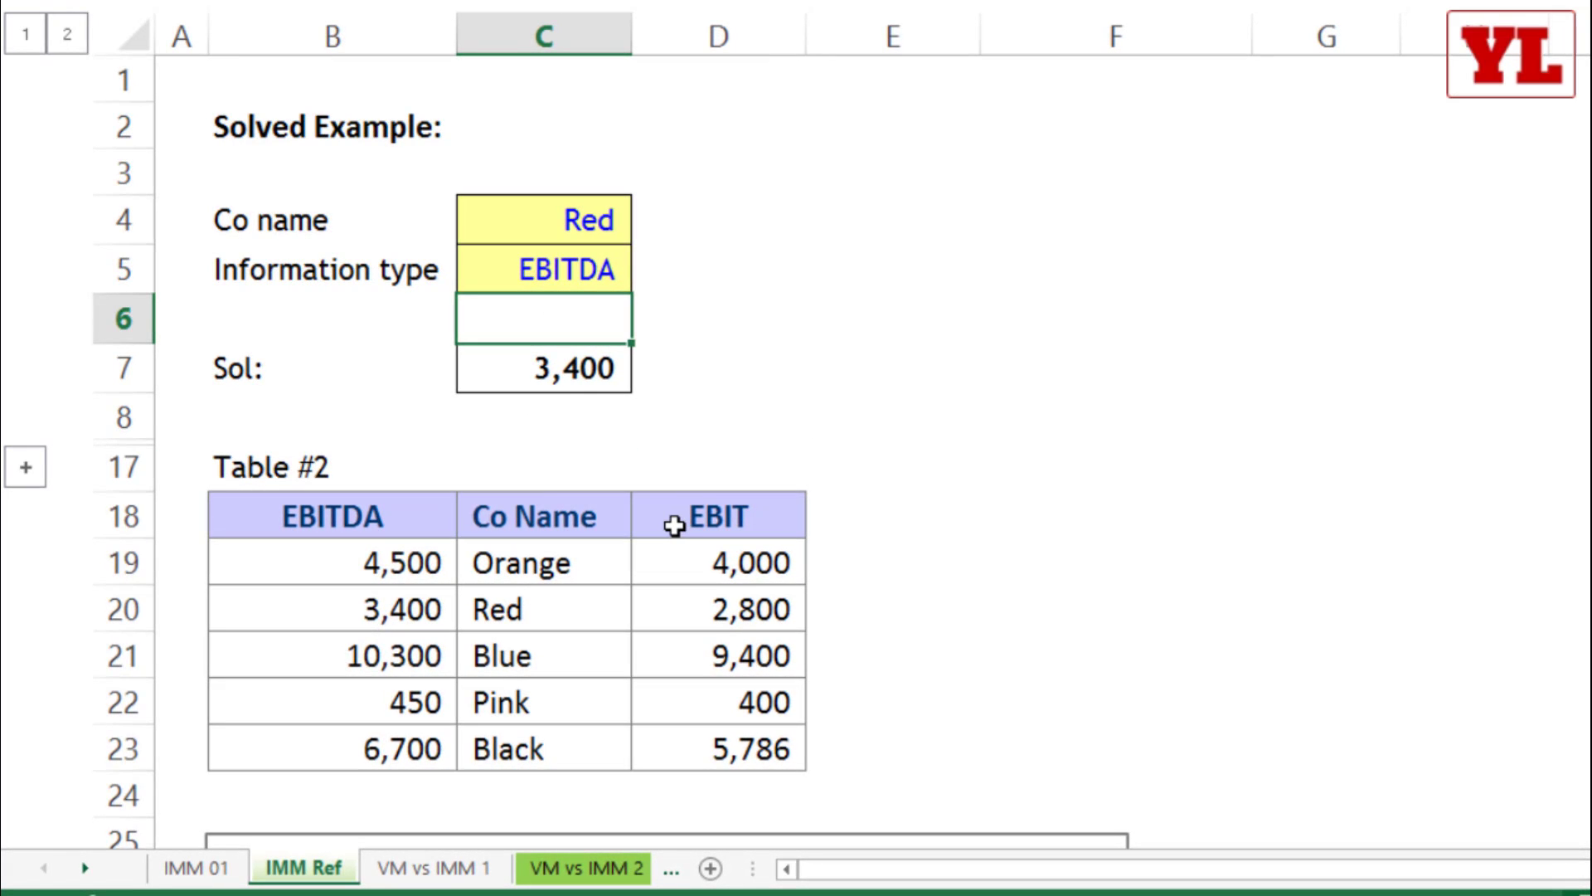
text(=Inde)
key(Tab)
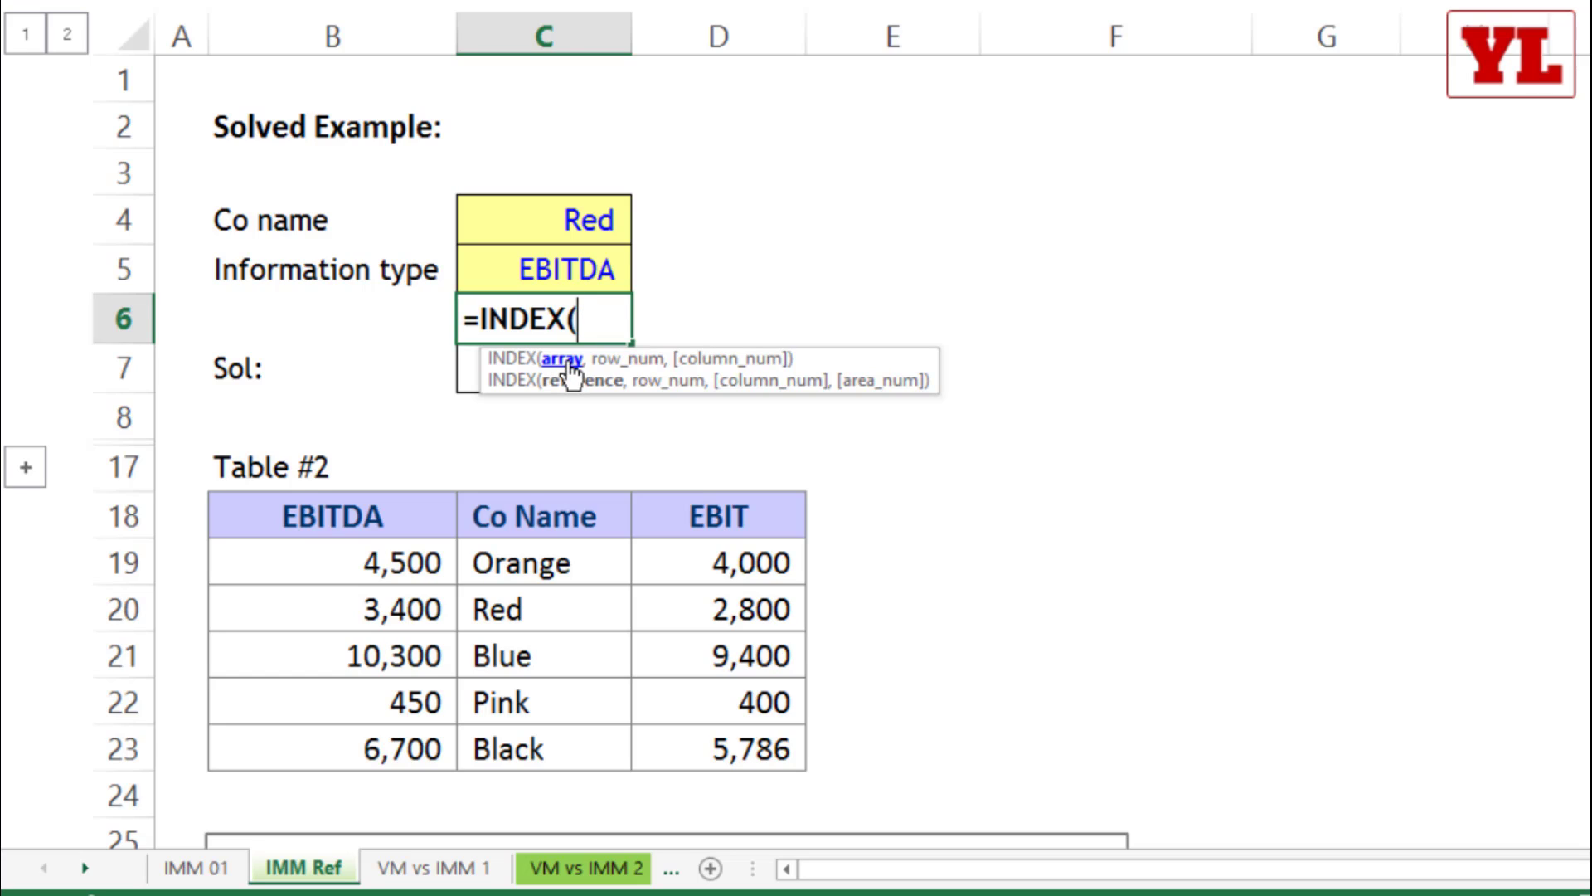
drag(425, 515, 700, 562)
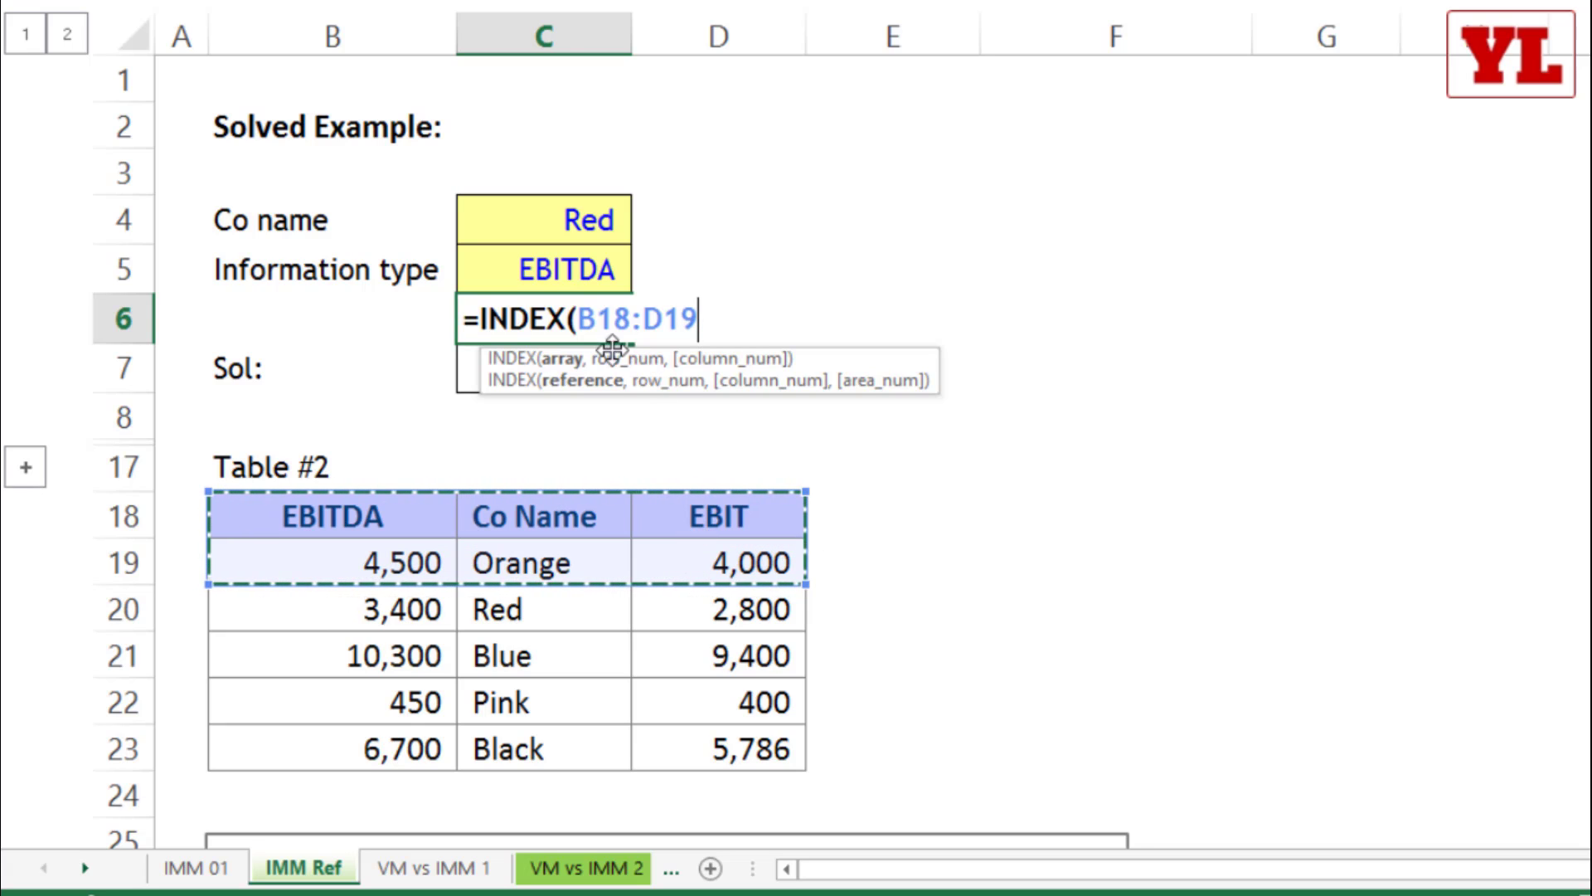
drag(578, 320, 817, 345)
key(BackSpace)
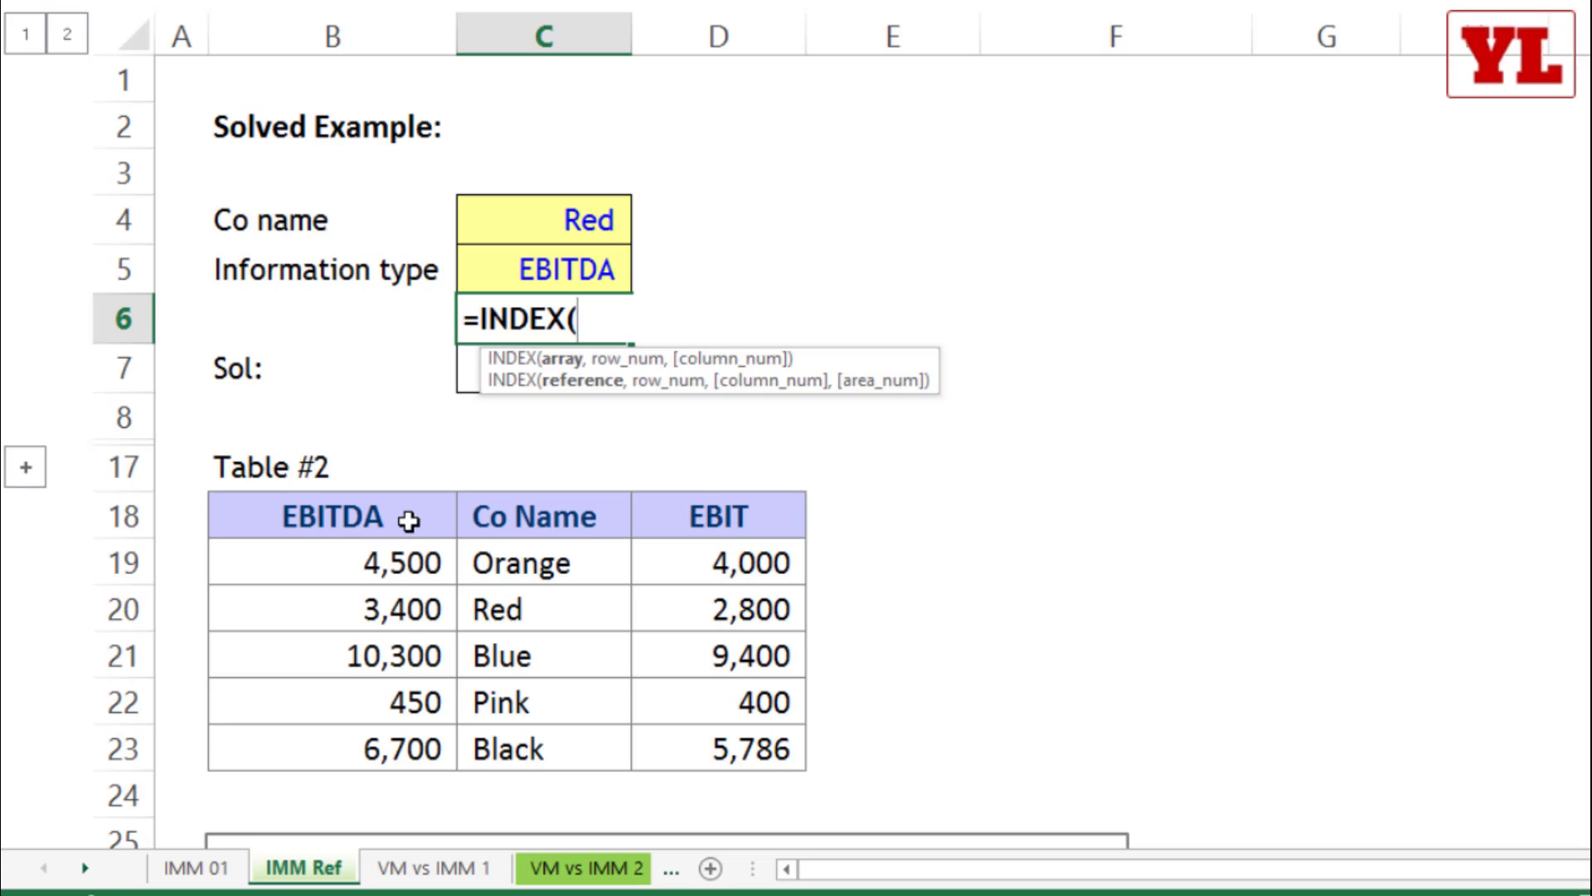
drag(415, 528, 652, 748)
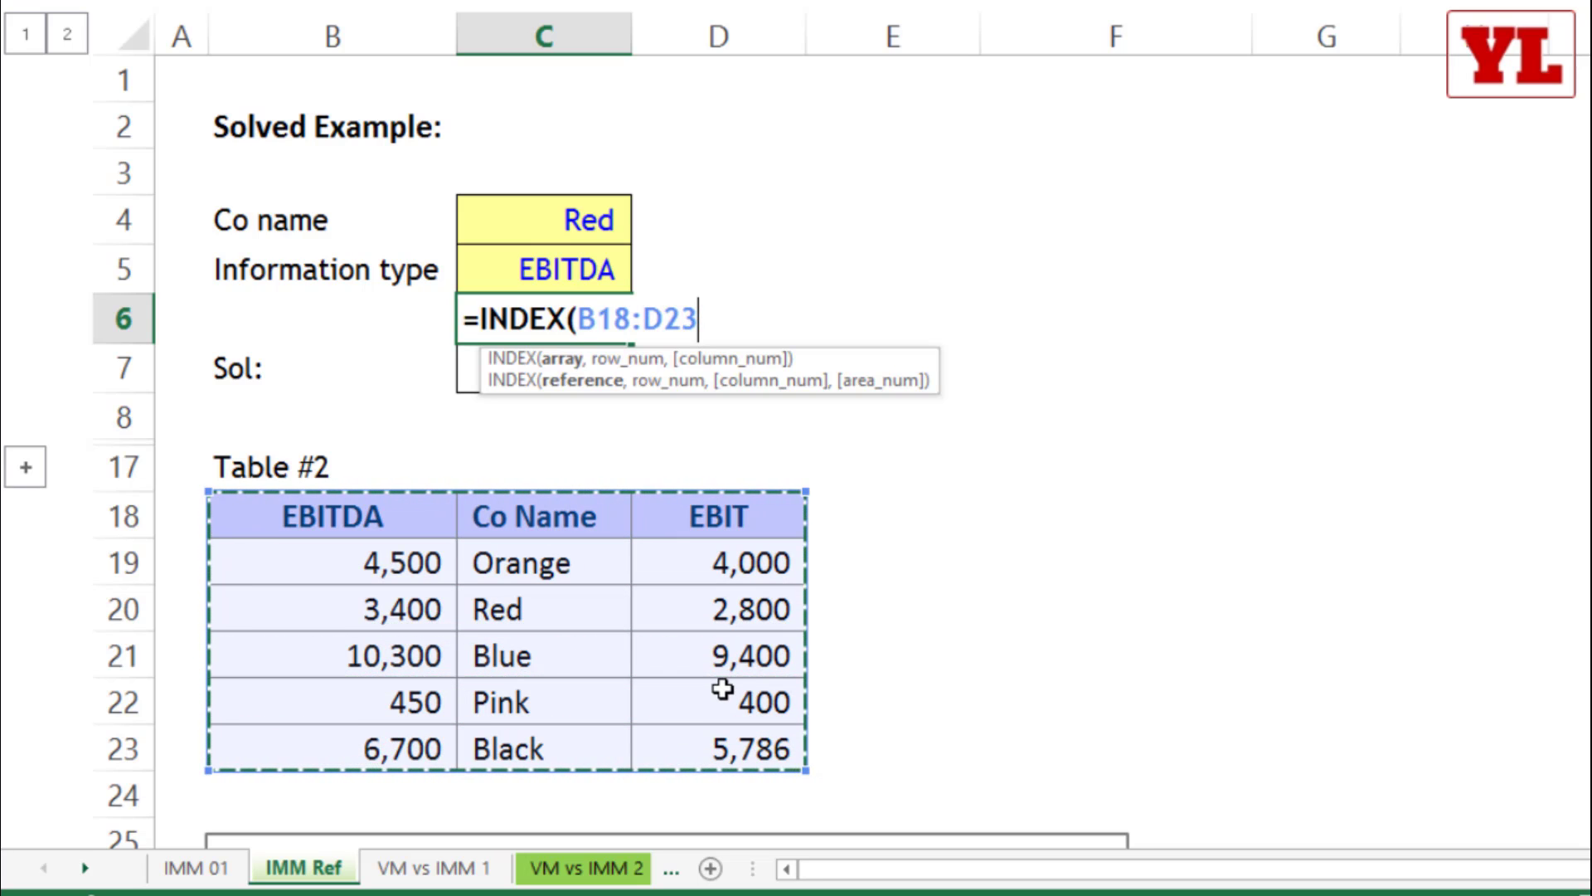
key(F4)
text(,)
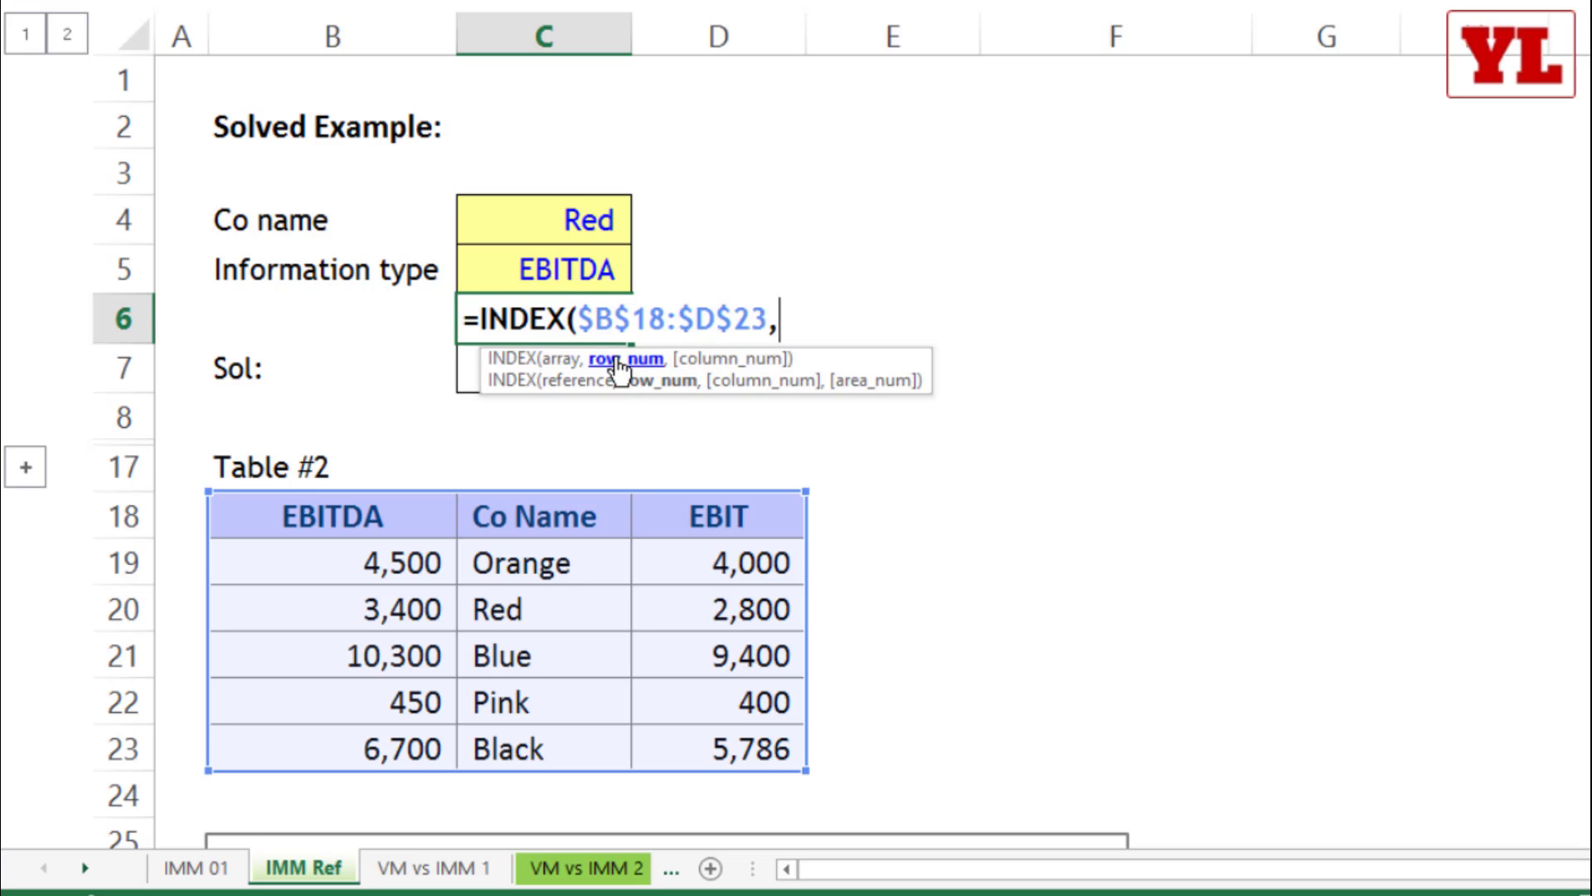
Complete the INDEX formula in C6 with row number 2 and column number 2.
text(2,)
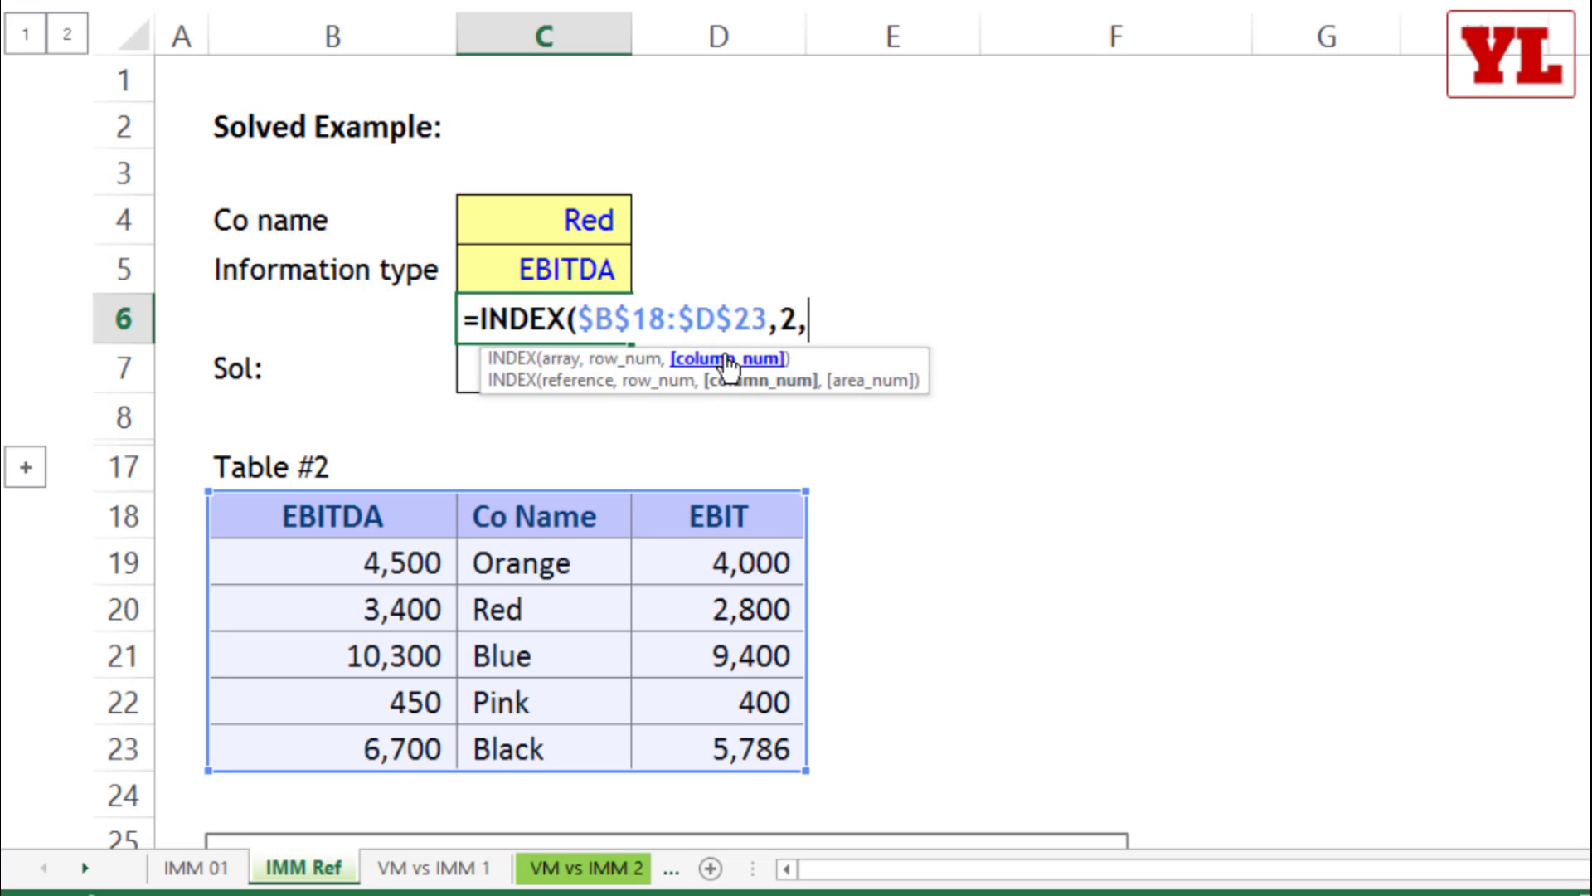
text(2)
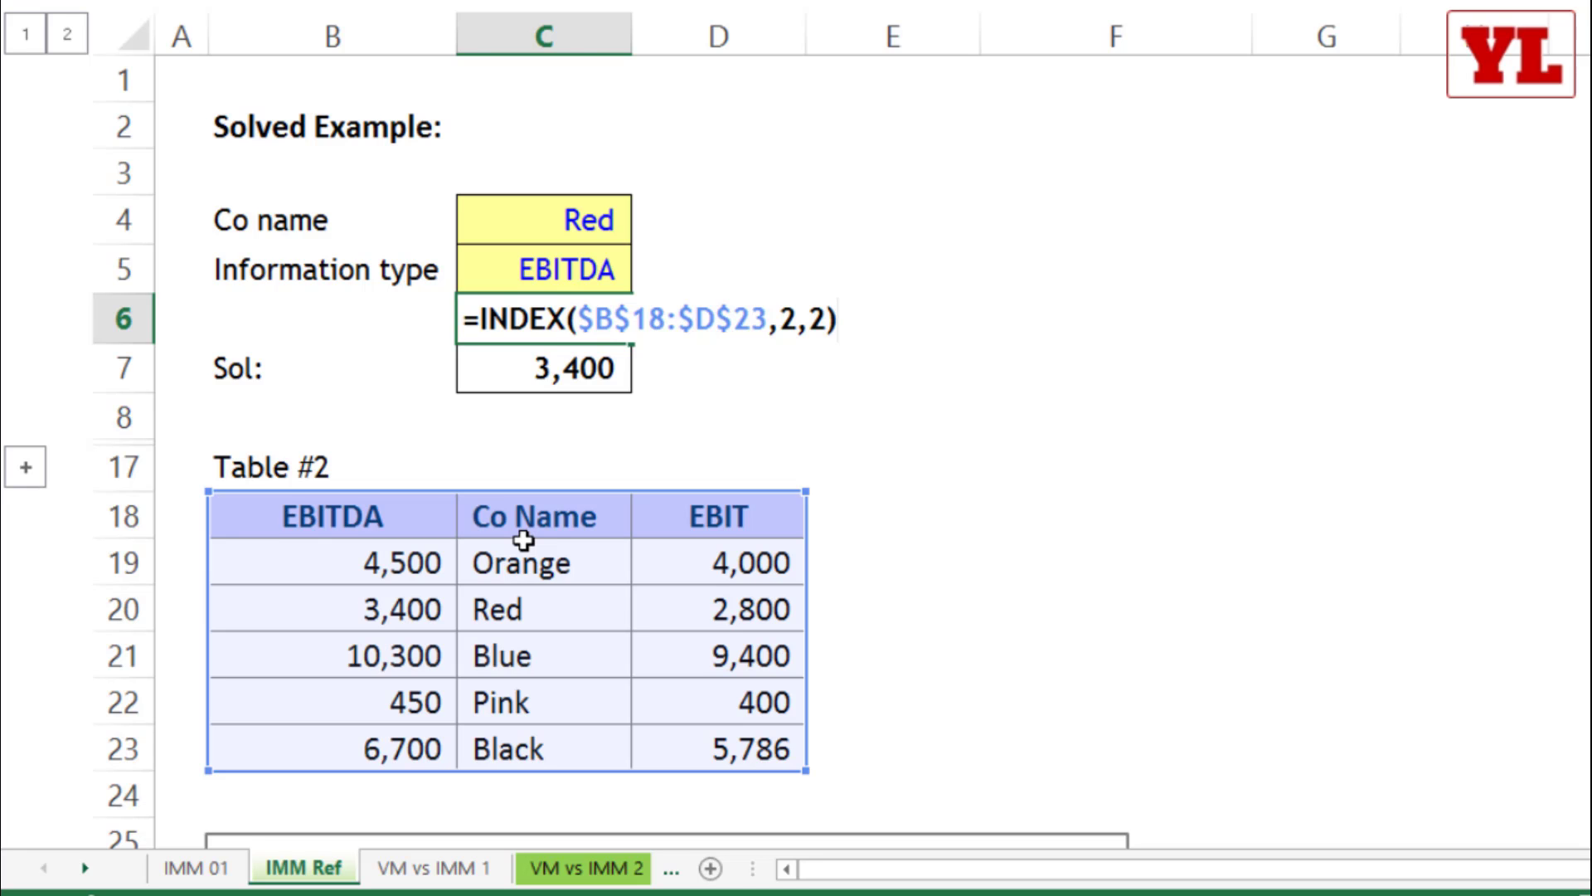
key(Return)
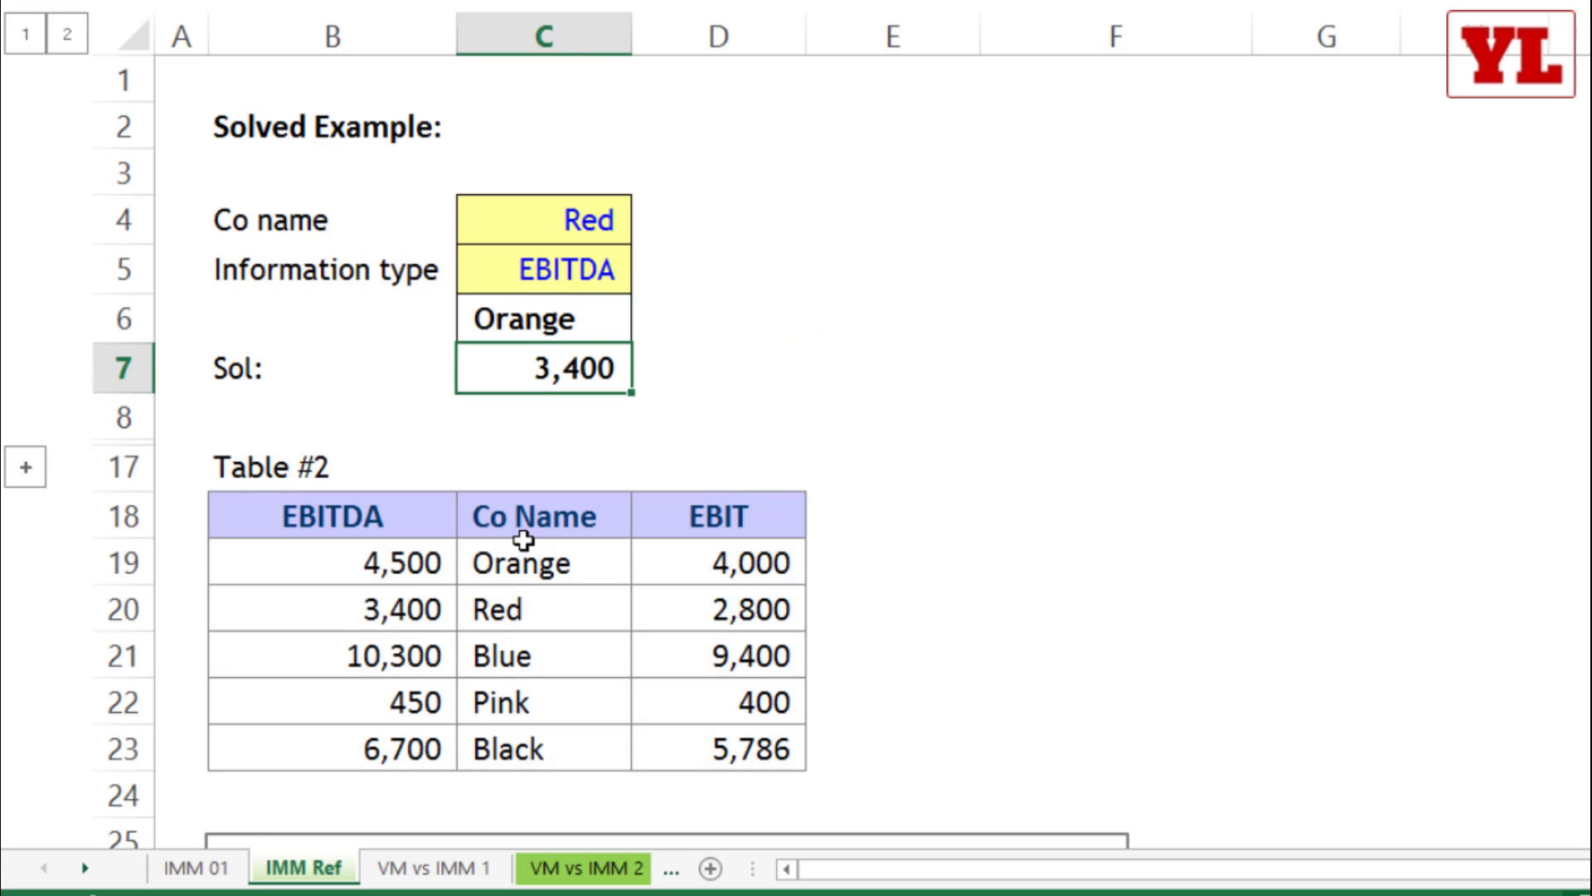
Review the array, row and column arguments of the INDEX formula in C6 and delete the formula.
click(513, 311)
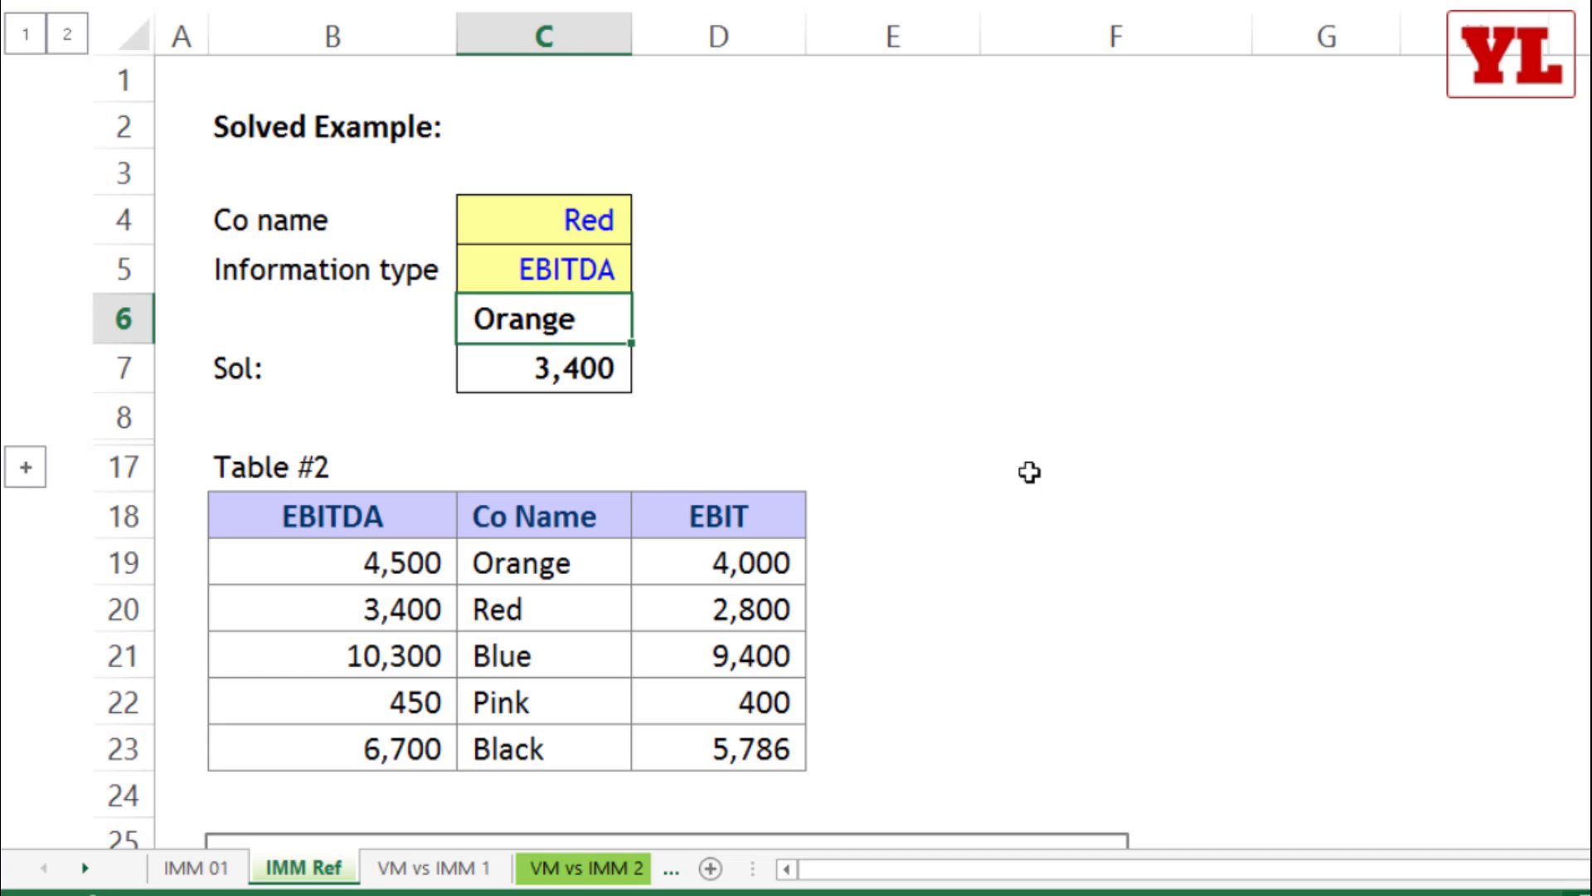
double_click(621, 324)
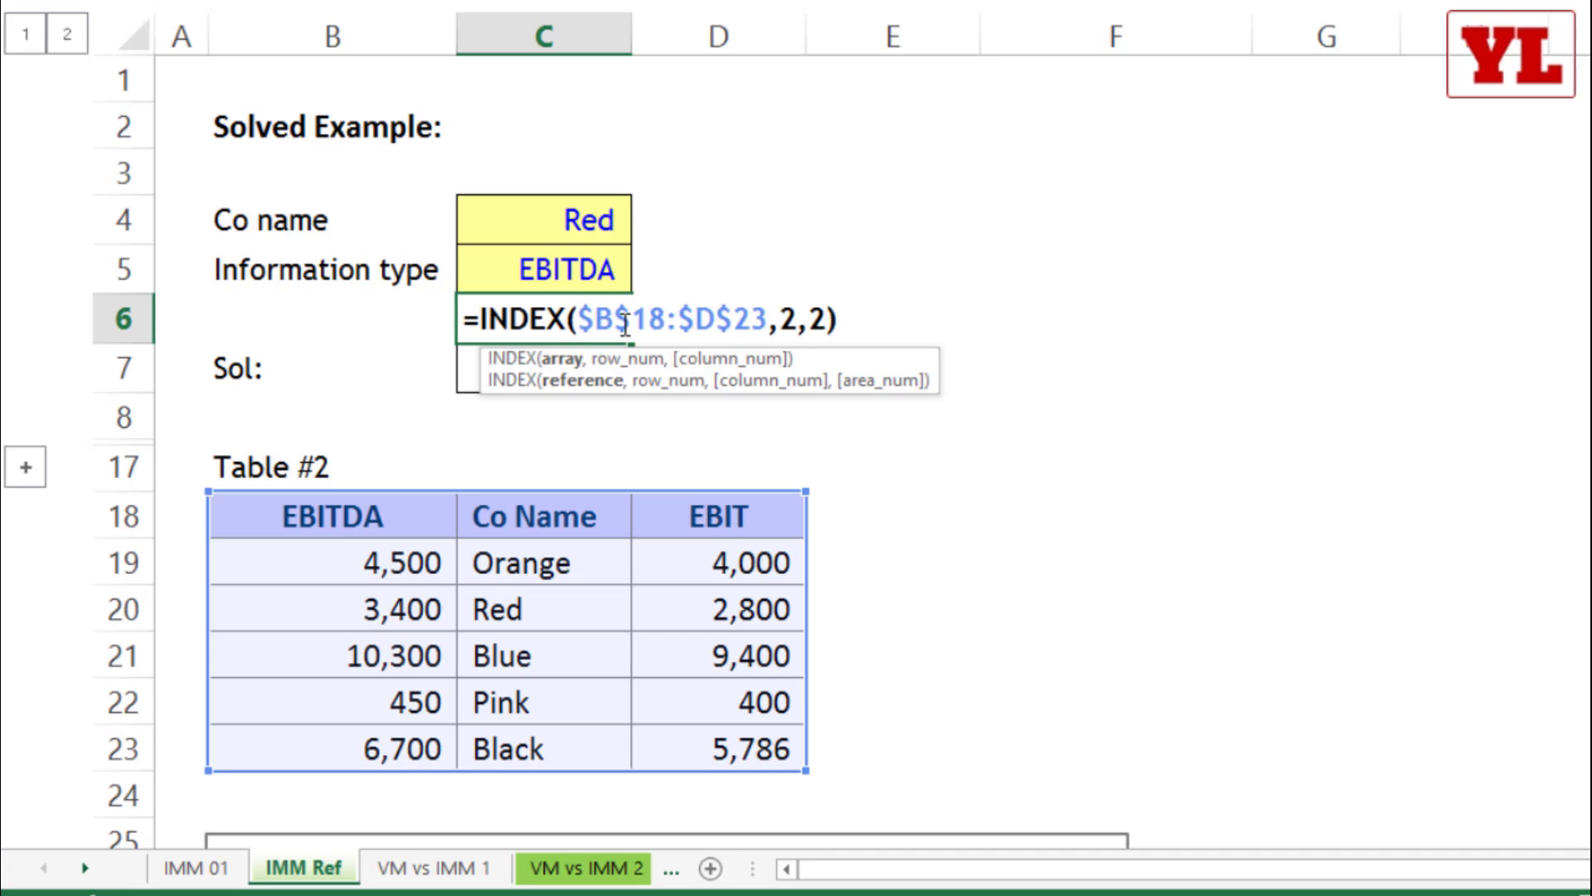
drag(584, 319, 774, 322)
double_click(788, 322)
double_click(818, 319)
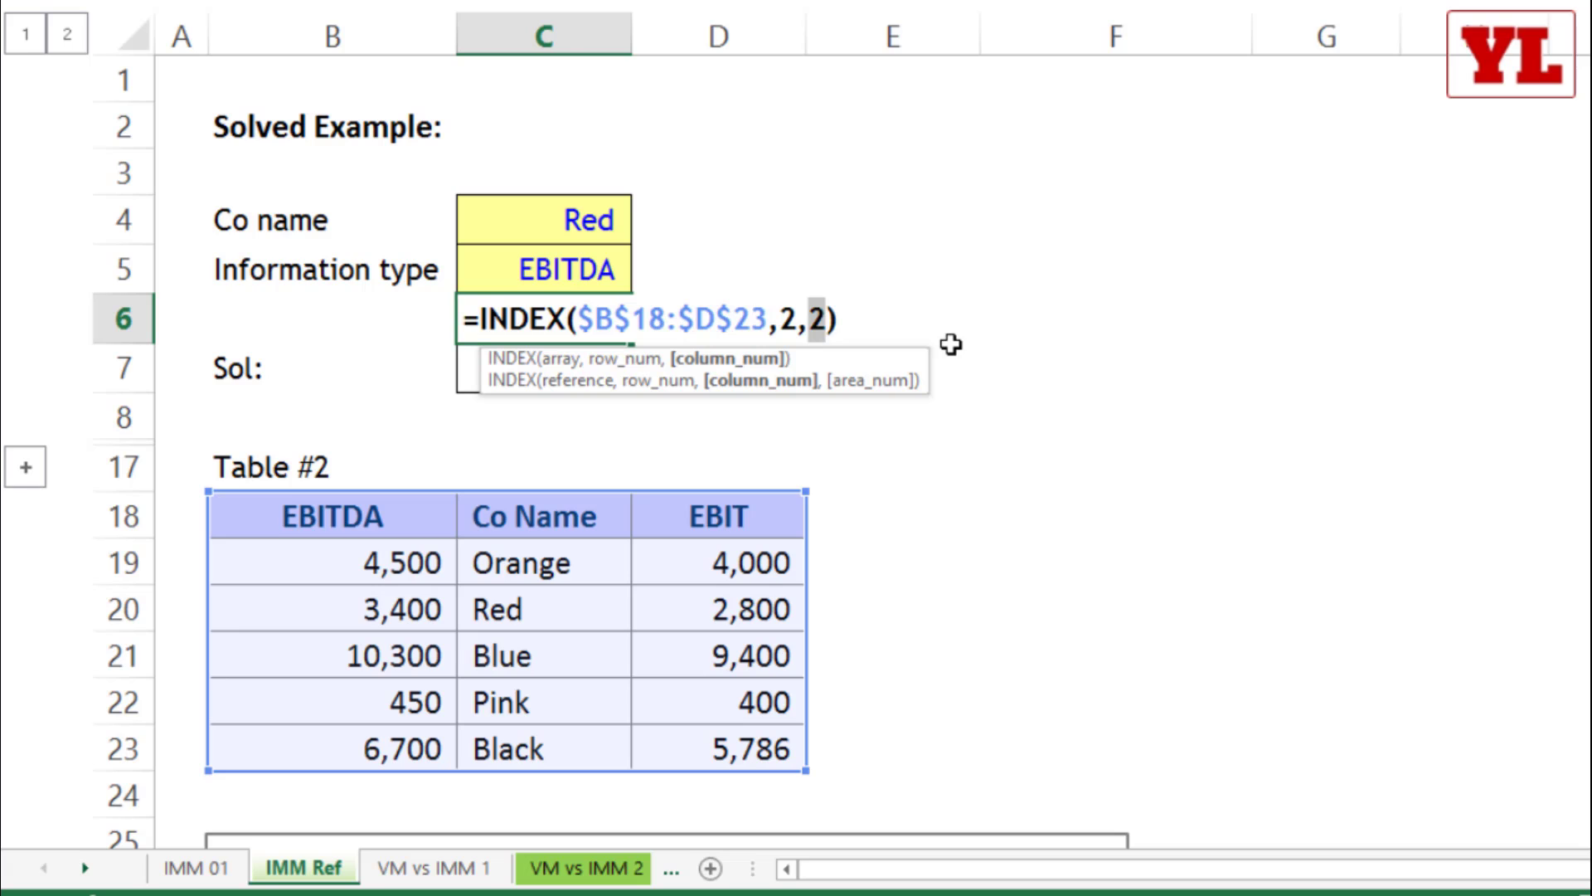
key(Escape)
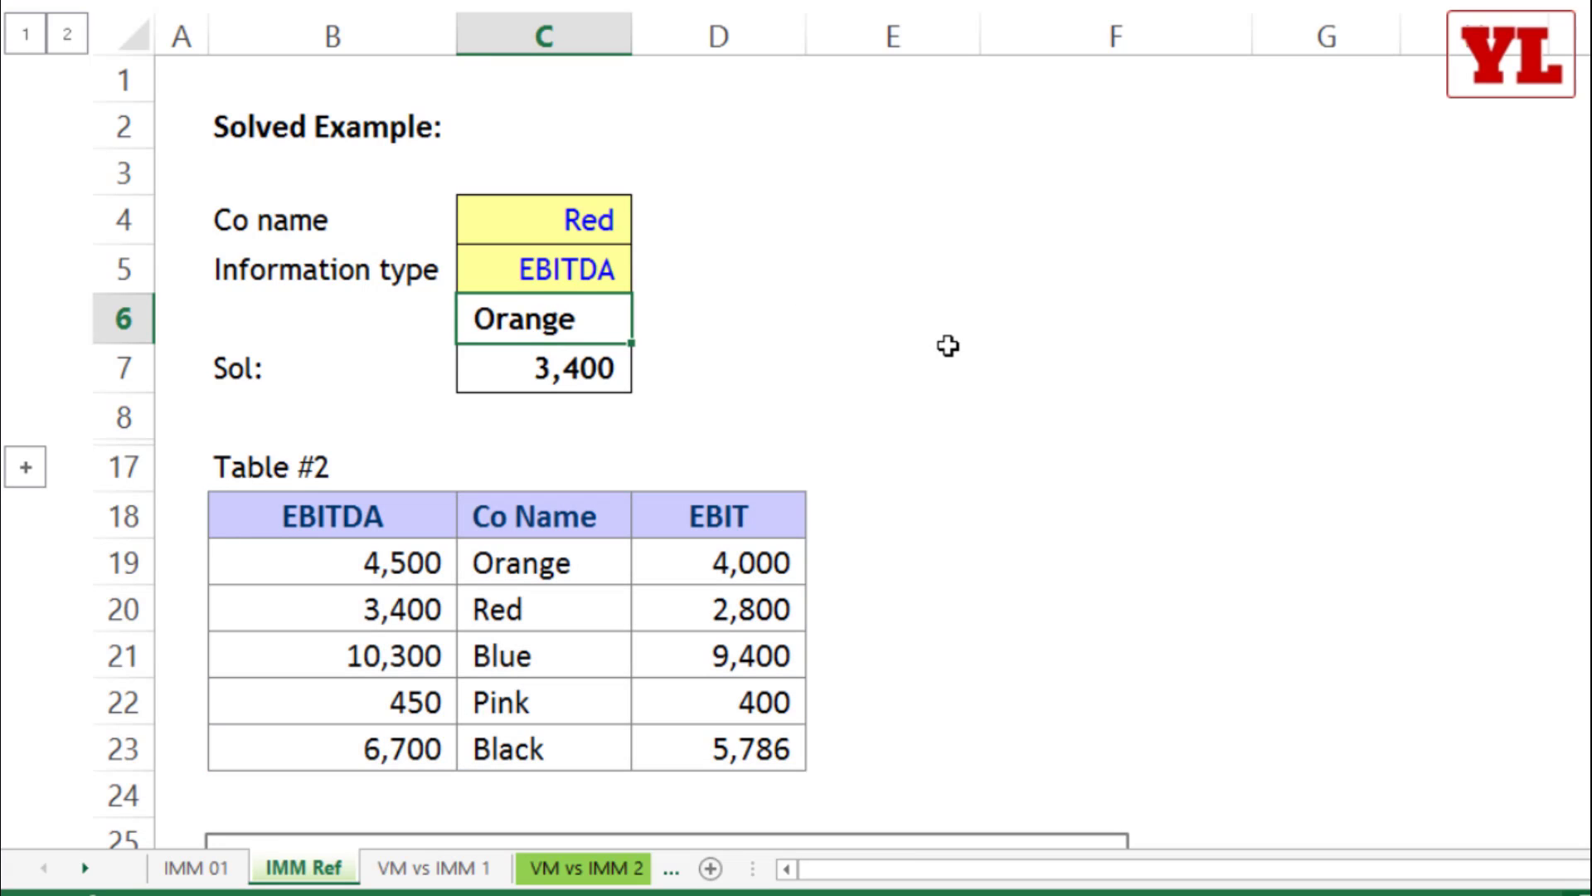
key(Delete)
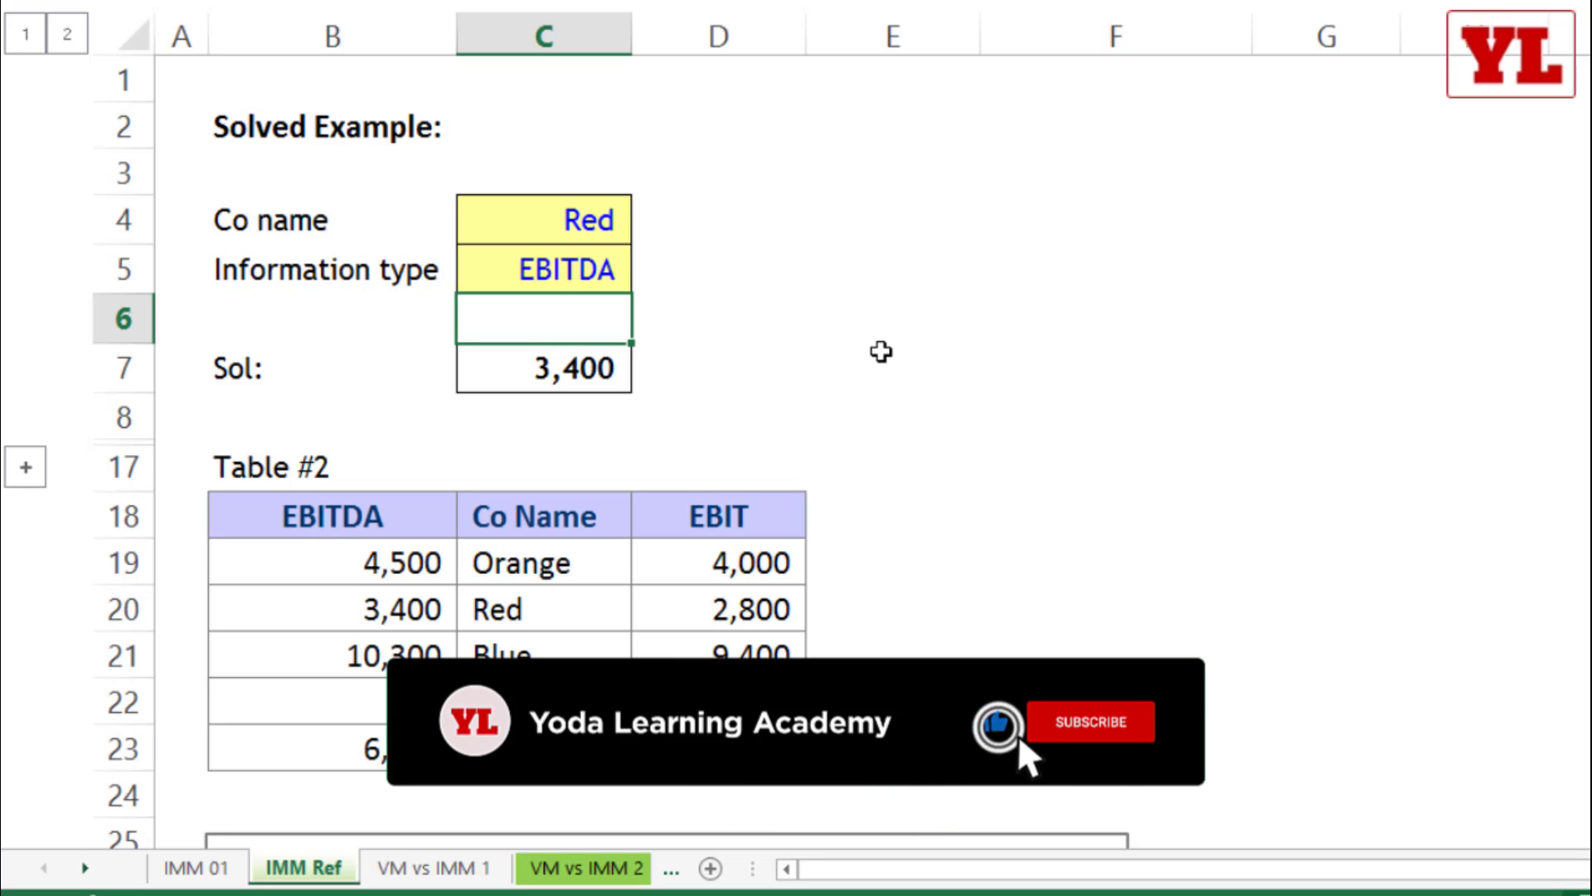
Examine how the INDEX and MATCH syntax diagram relates to the company name input and Table #2's range B18:D23.
scroll(891, 386, down, 7)
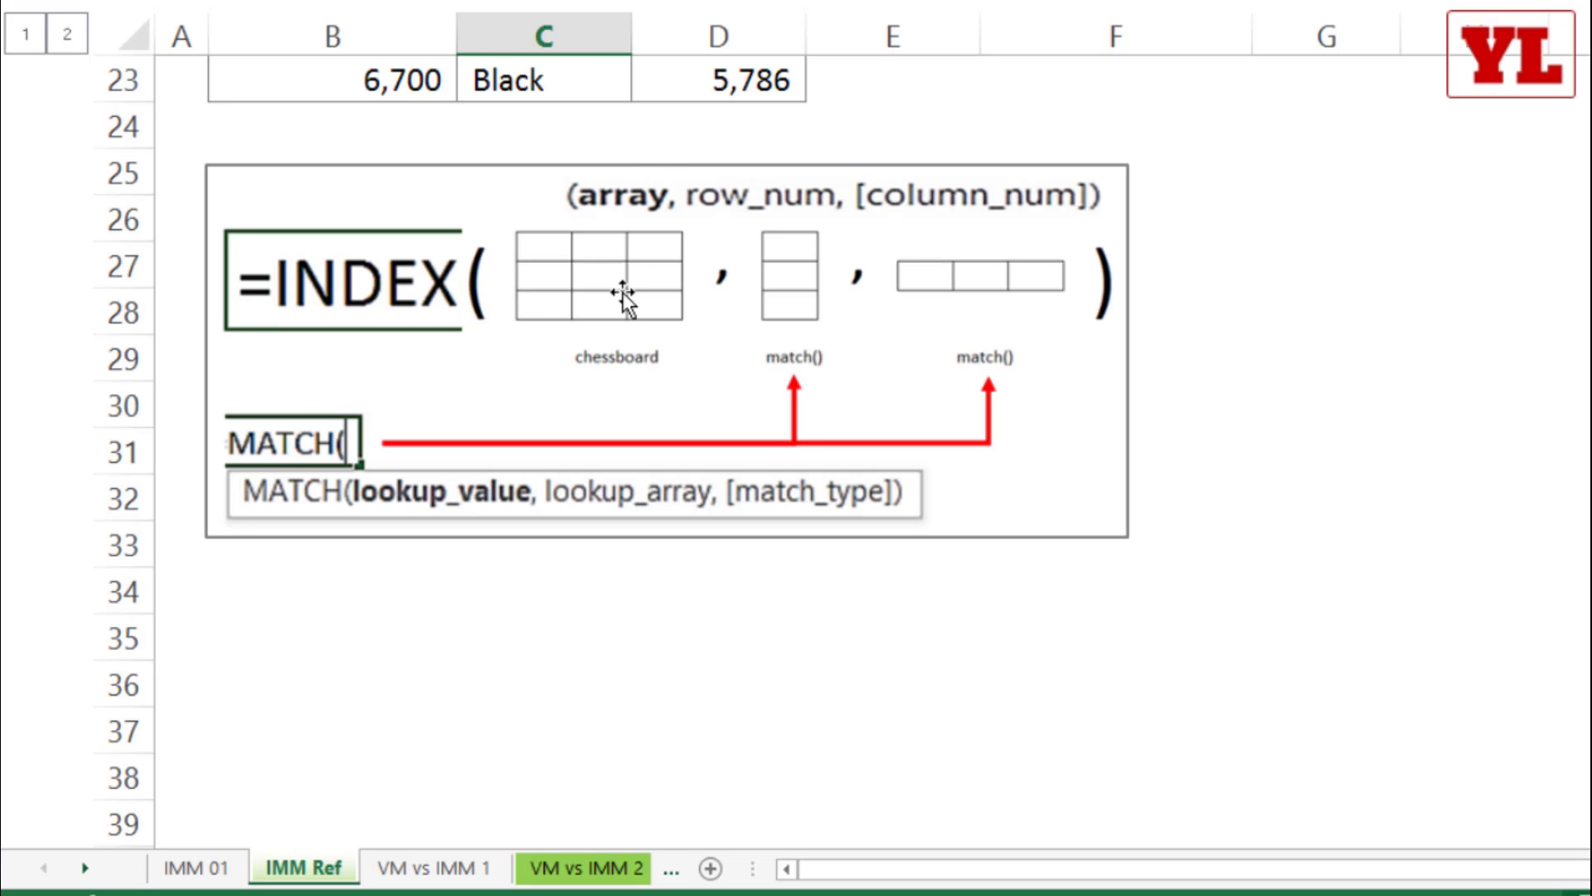
scroll(647, 304, up, 5)
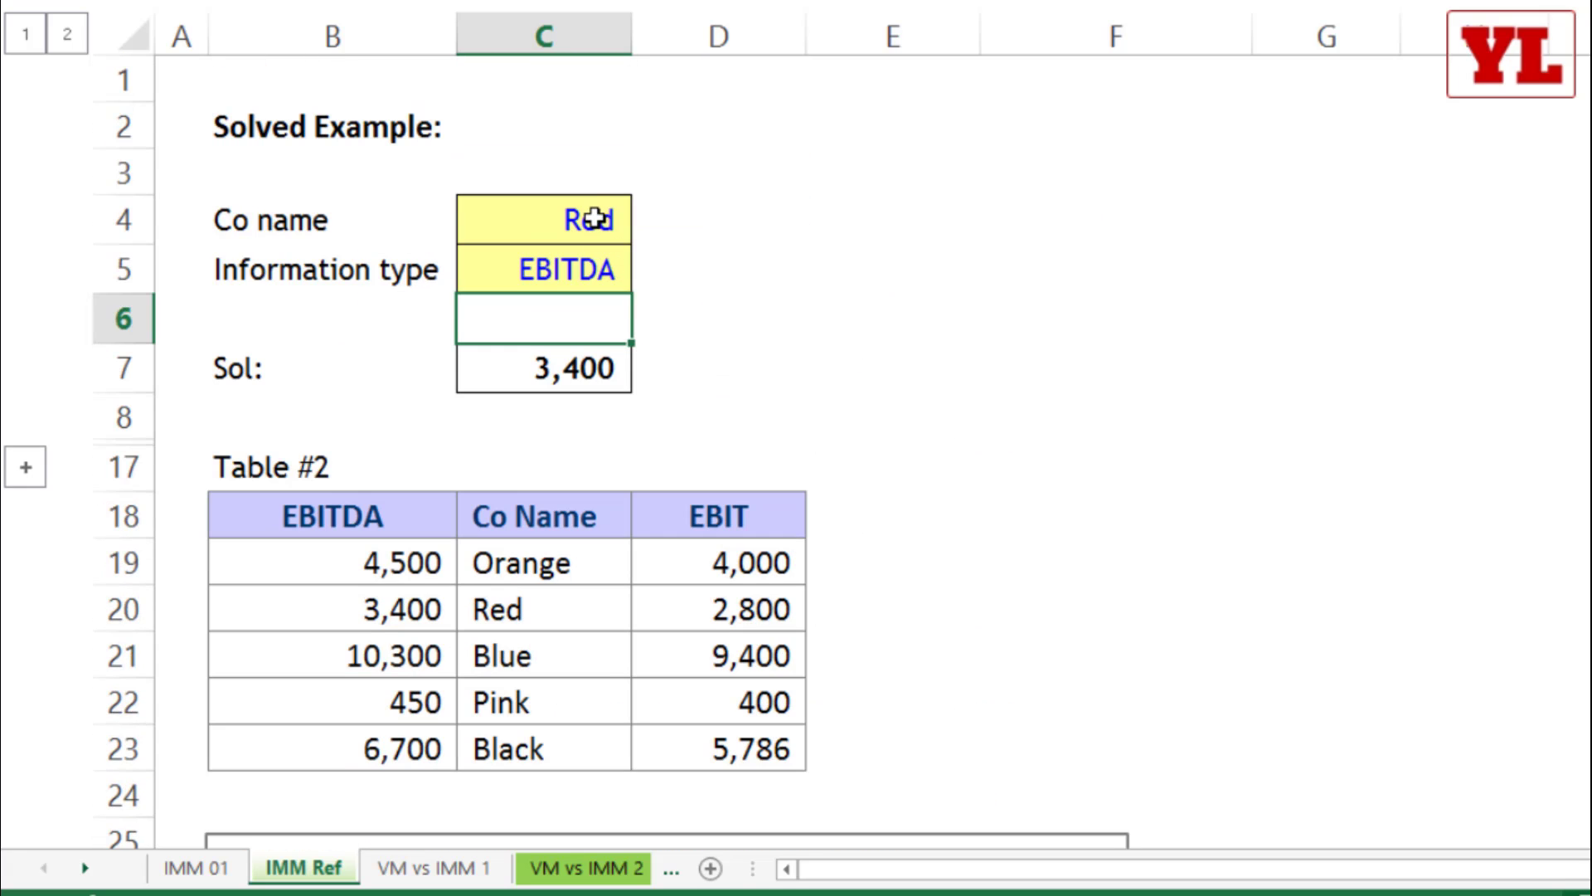
click(594, 218)
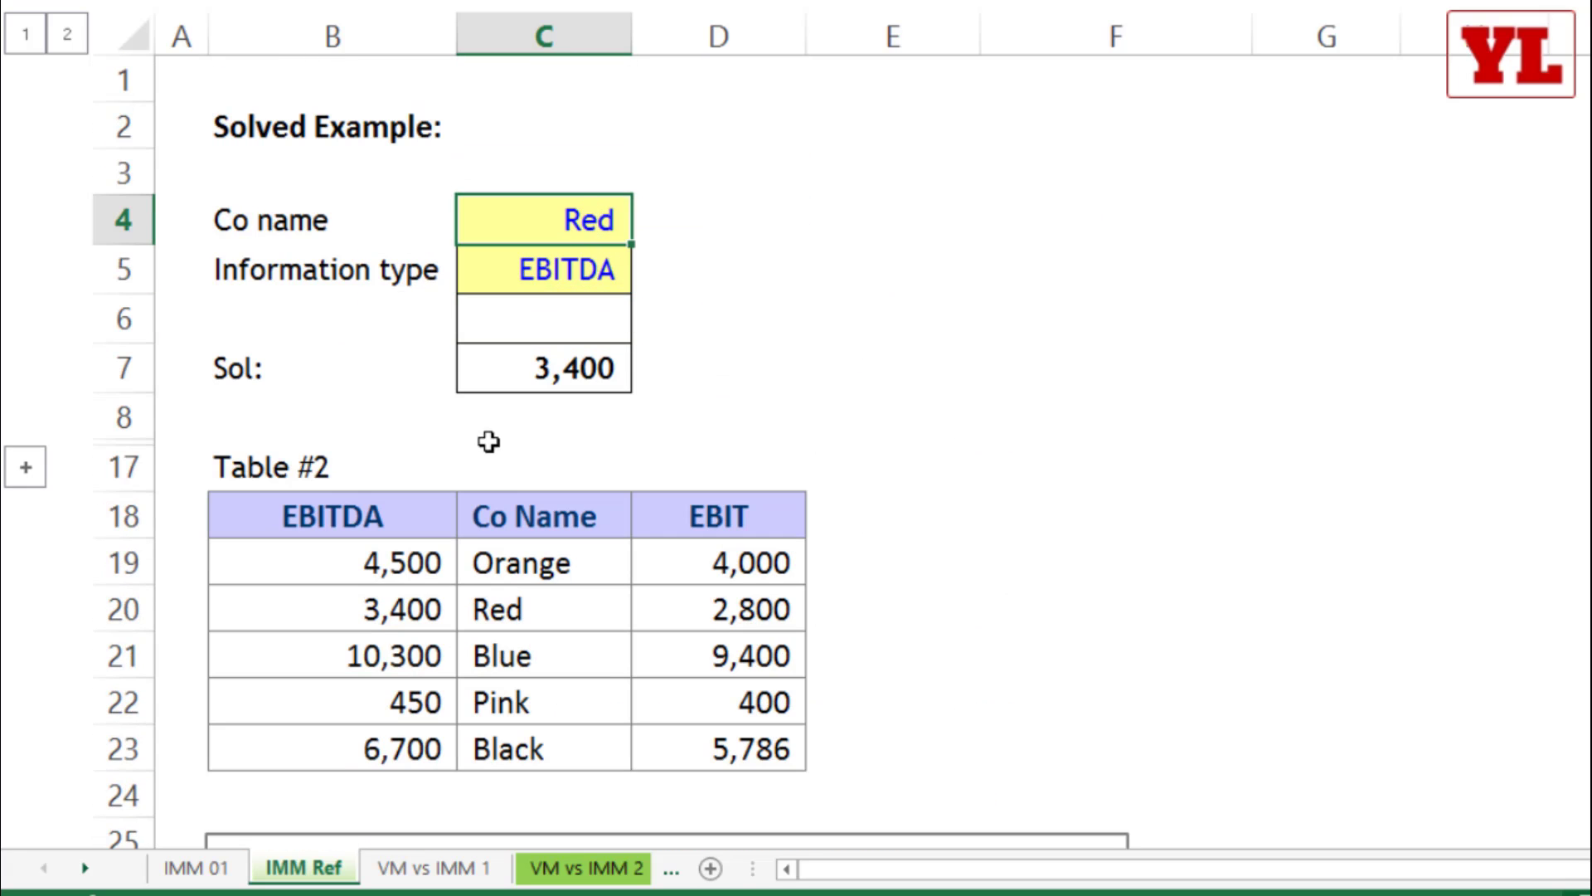
drag(406, 497, 697, 748)
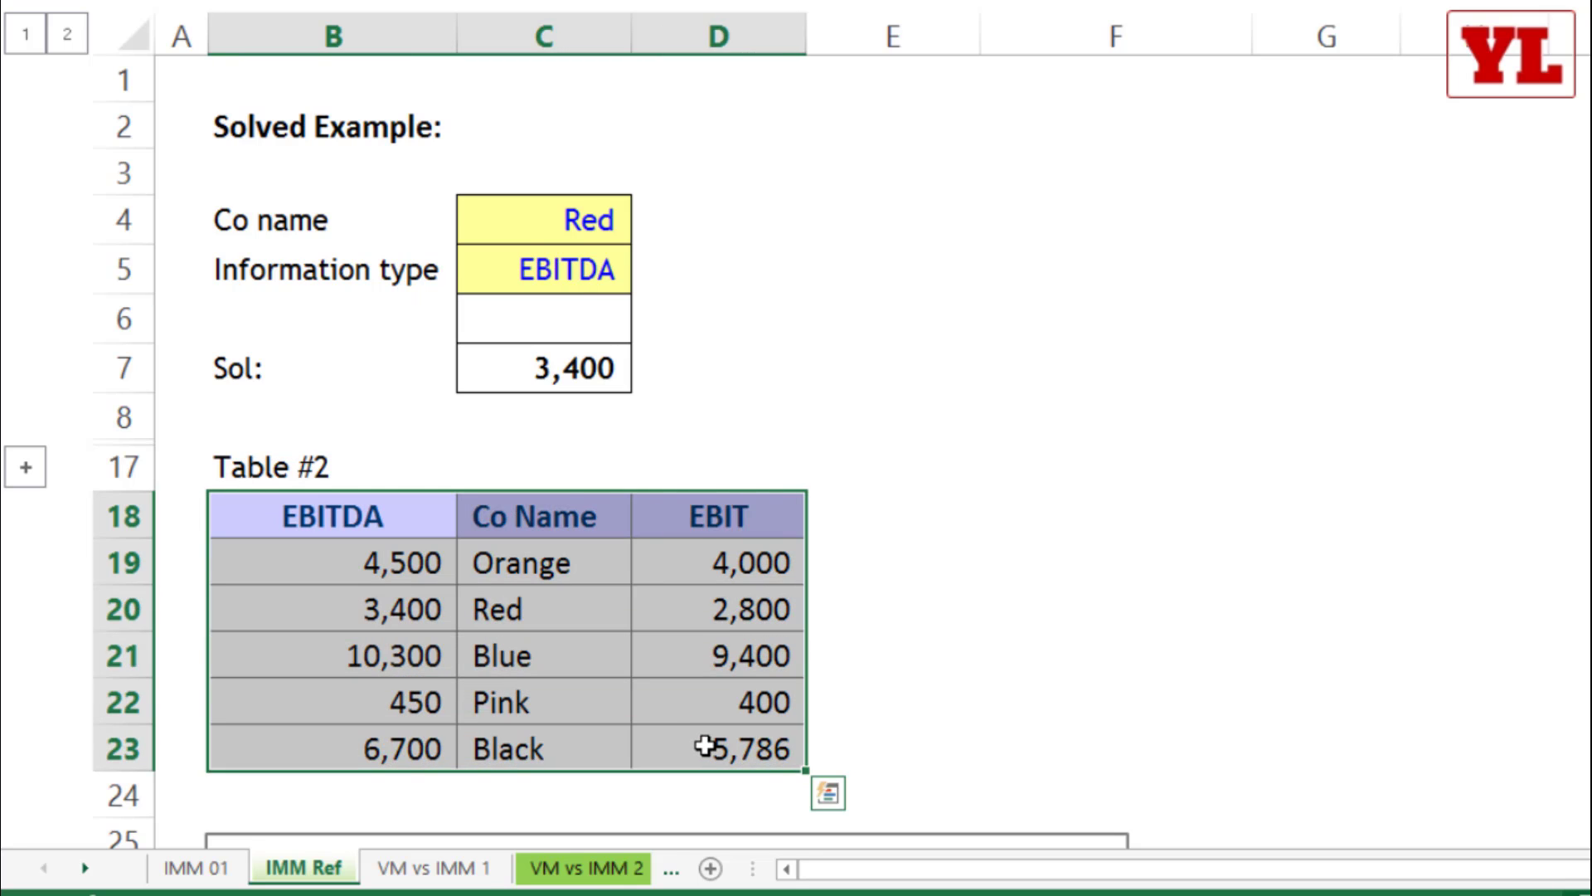
key(ctrl+c)
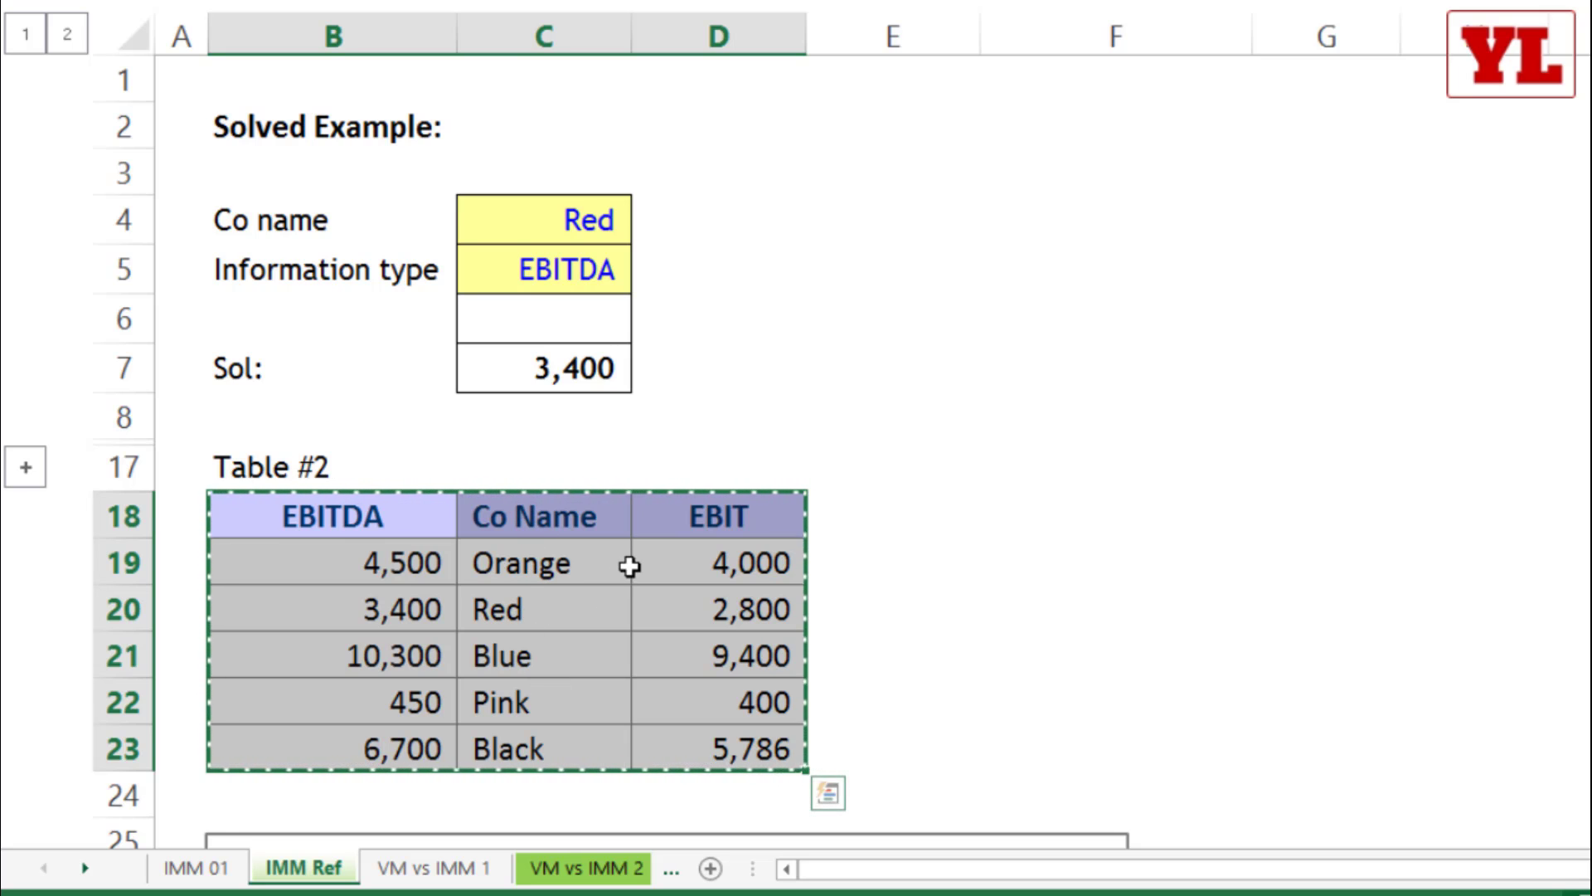
scroll(630, 564, down, 3)
scroll(629, 564, down, 1)
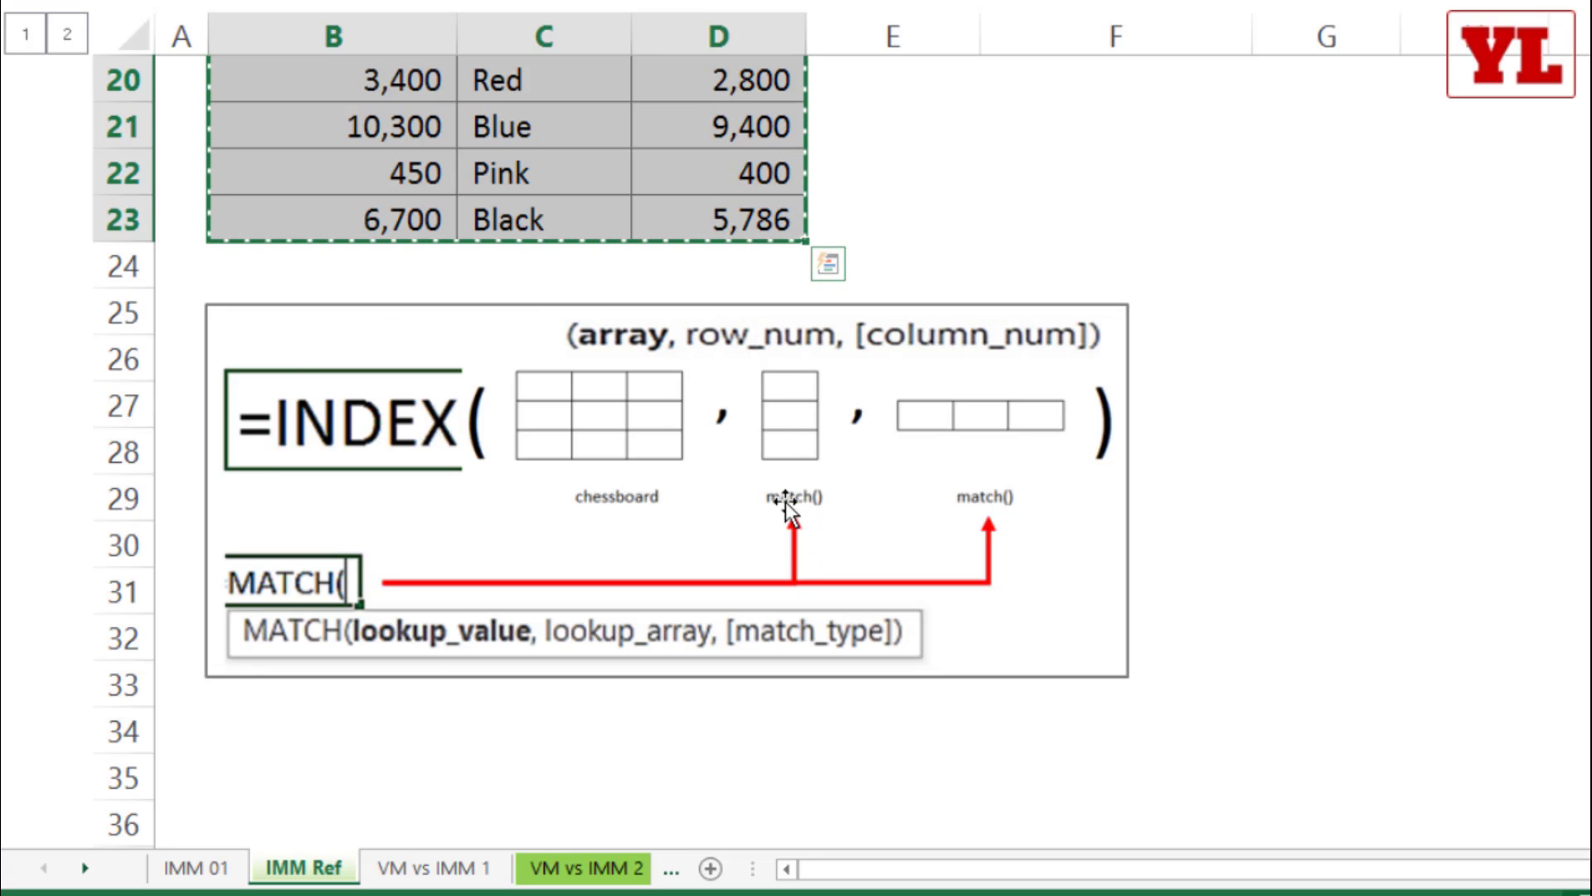
scroll(788, 510, up, 4)
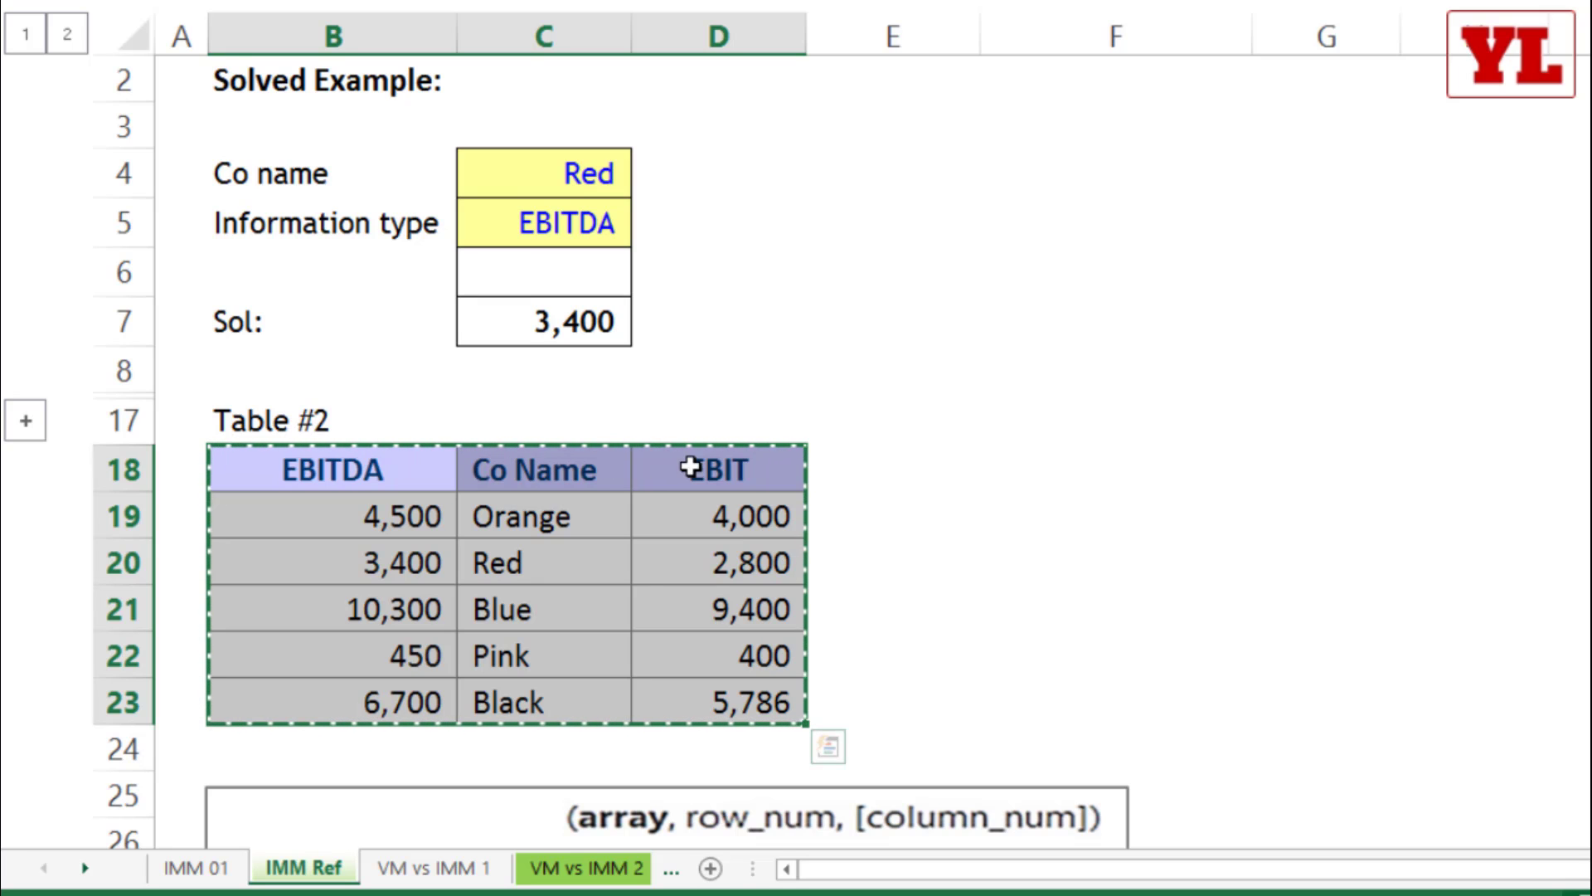
Move the INDEX and MATCH syntax picture from below Table #2 to the empty area beside the table.
scroll(753, 463, down, 3)
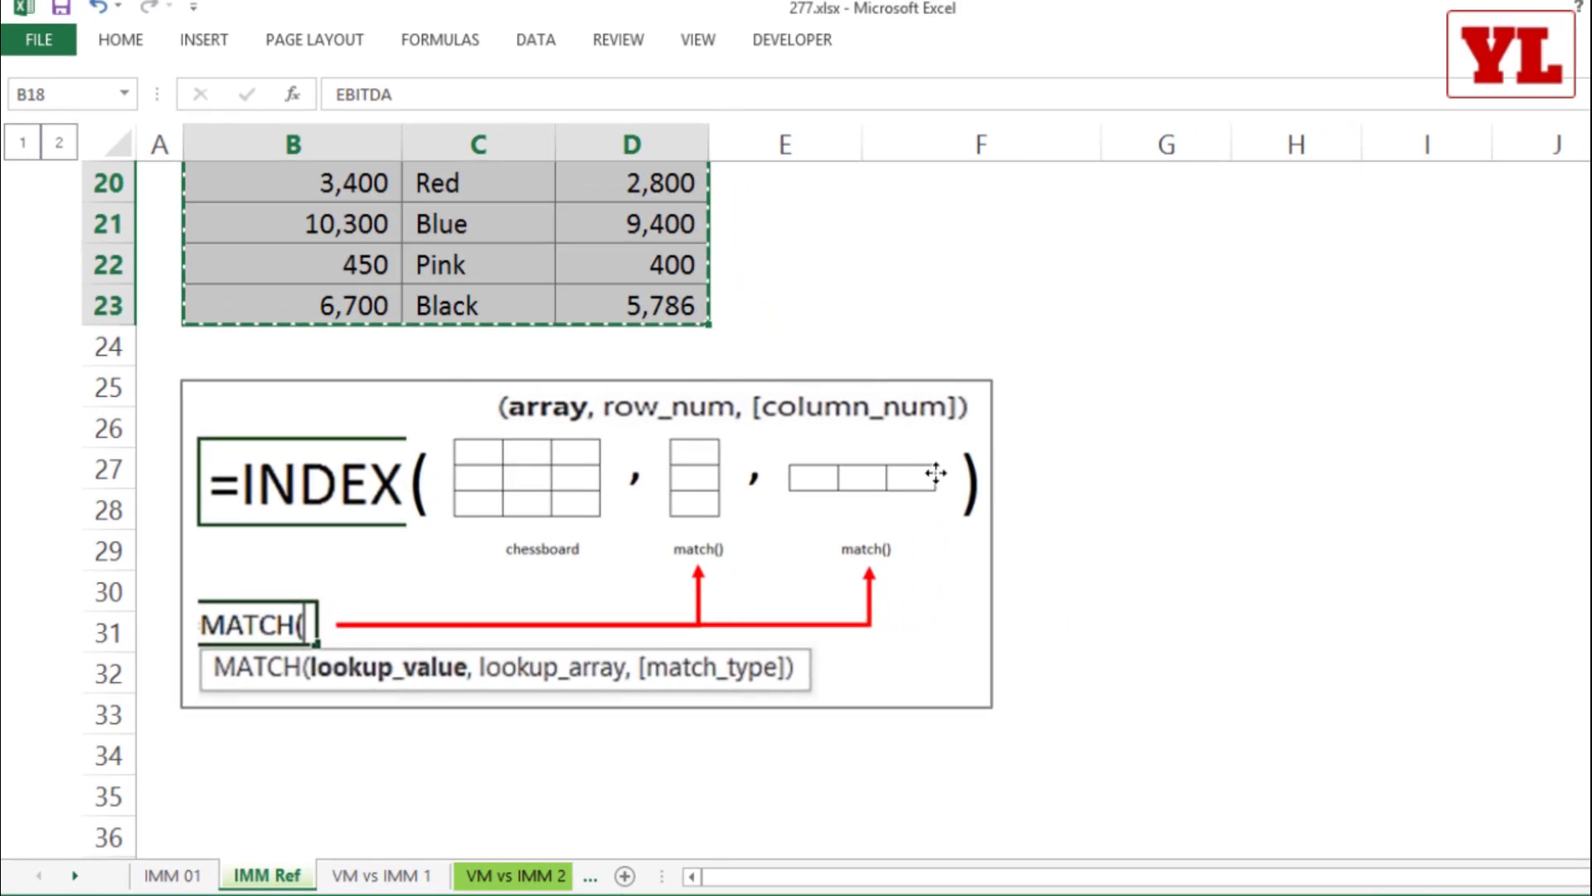
drag(935, 473, 1038, 423)
scroll(1037, 423, up, 5)
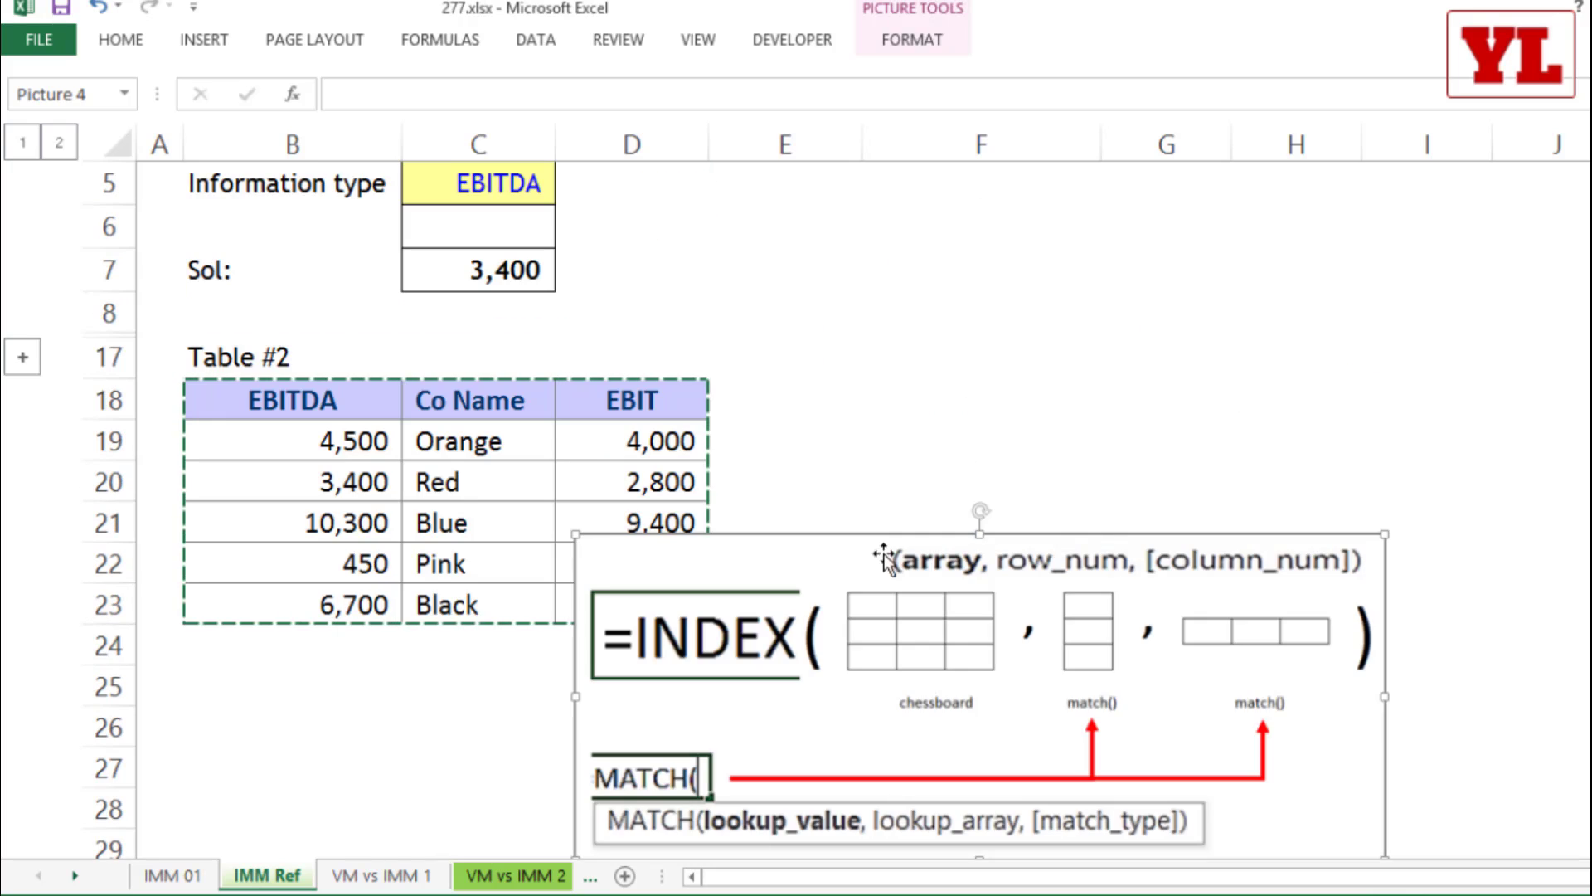
drag(885, 558, 884, 285)
scroll(884, 285, up, 2)
mouse_move(879, 363)
mouse_down()
mouse_move(857, 356)
mouse_move(864, 367)
mouse_up()
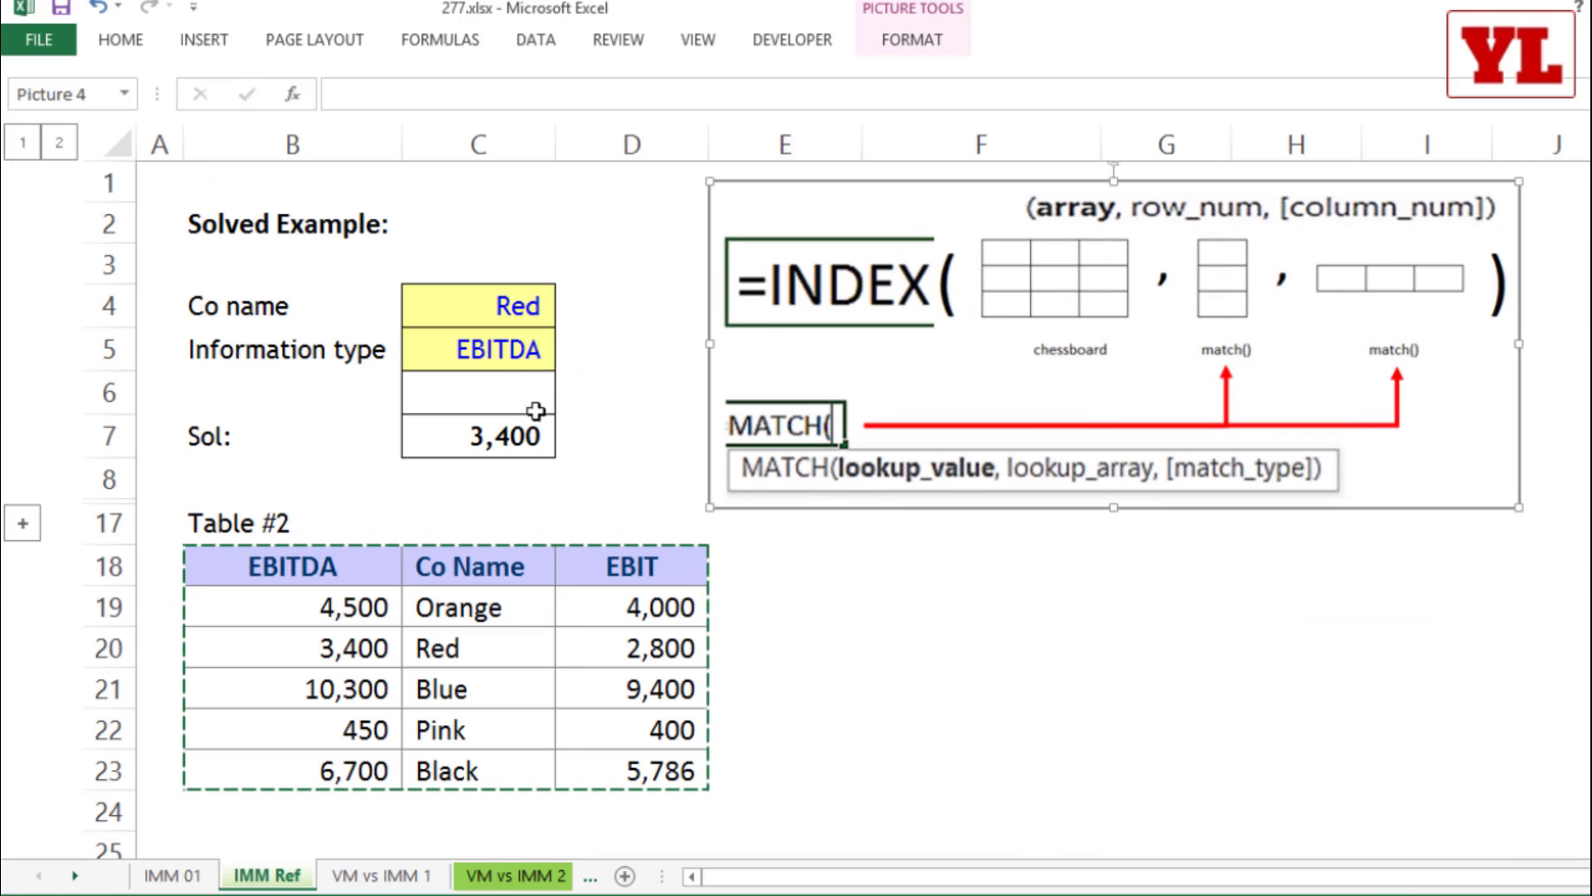
drag(731, 366, 831, 645)
Start an INDEX formula in cell C6, picking B18:D23 as the array and replacing it with A18:A23.
click(510, 404)
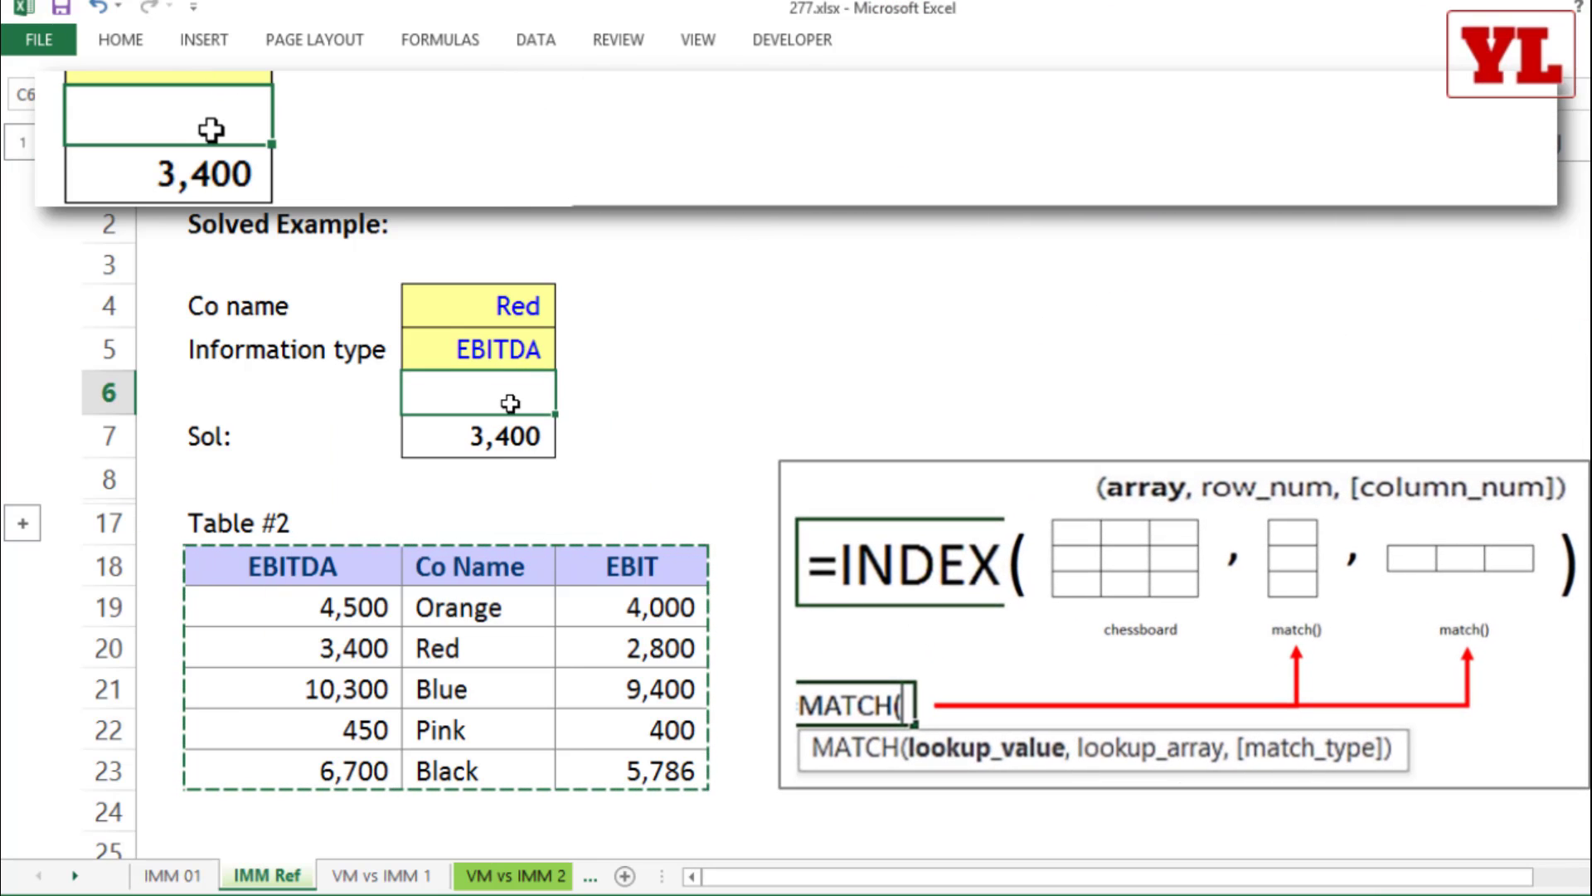
text(=index()
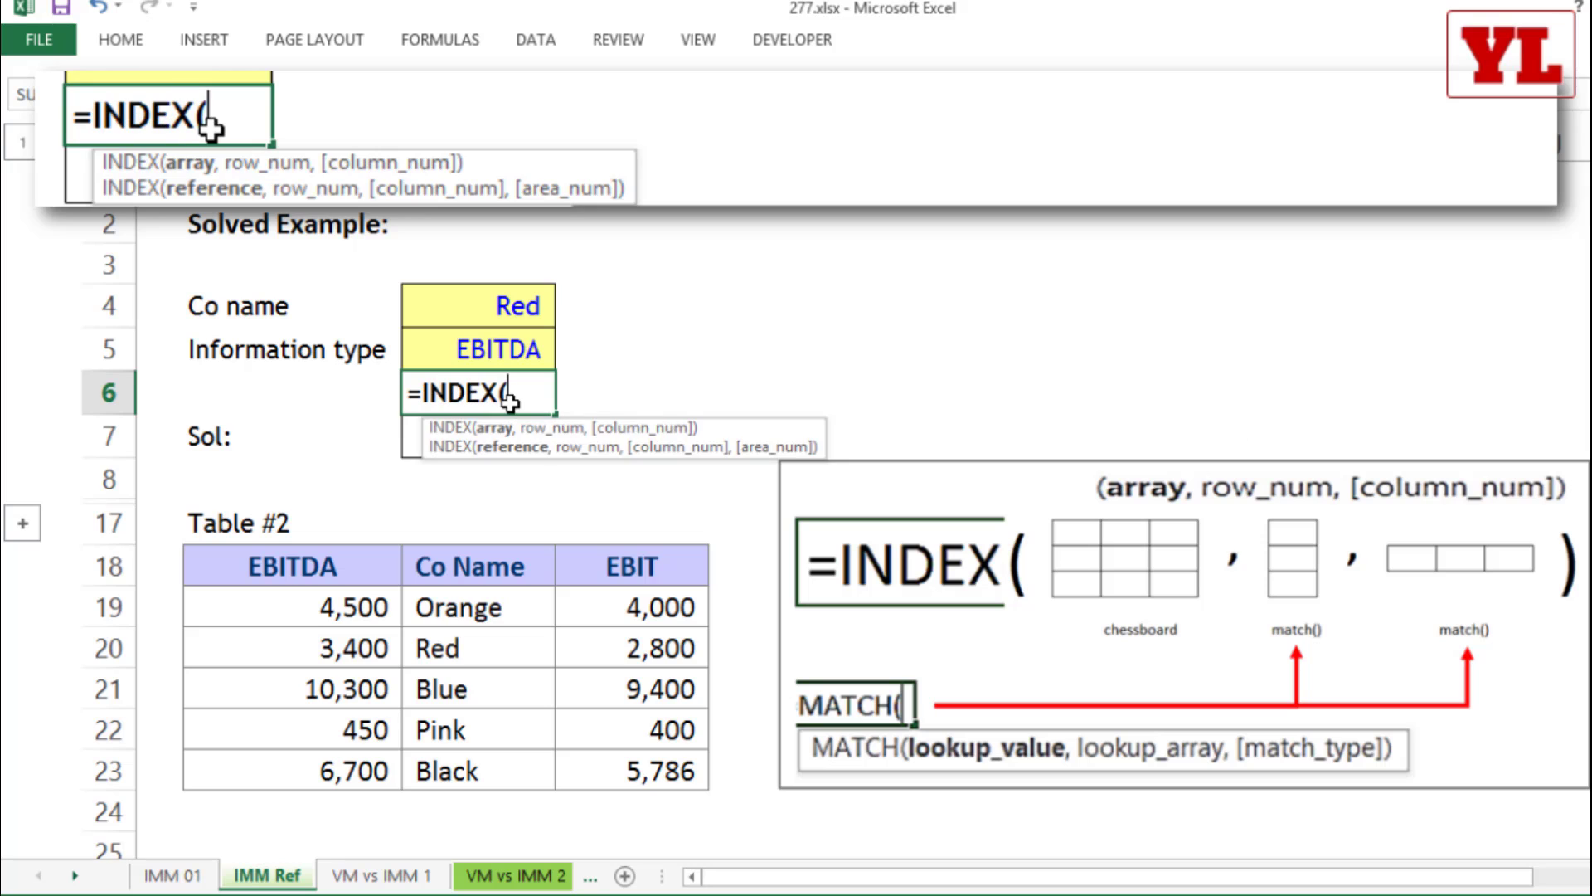
drag(314, 580, 630, 748)
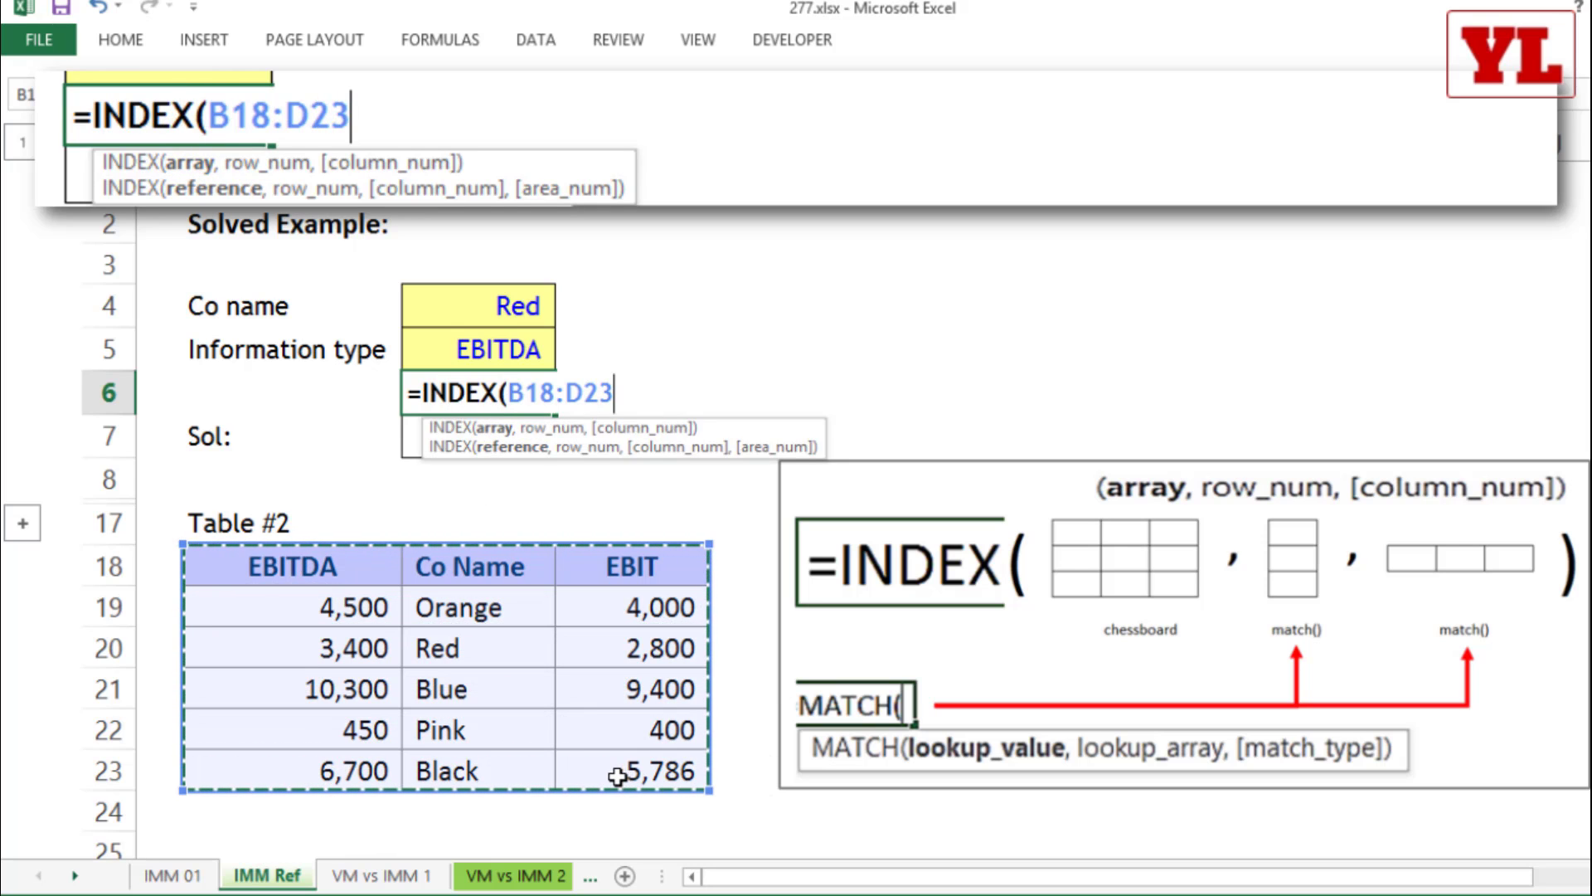
drag(160, 573, 168, 763)
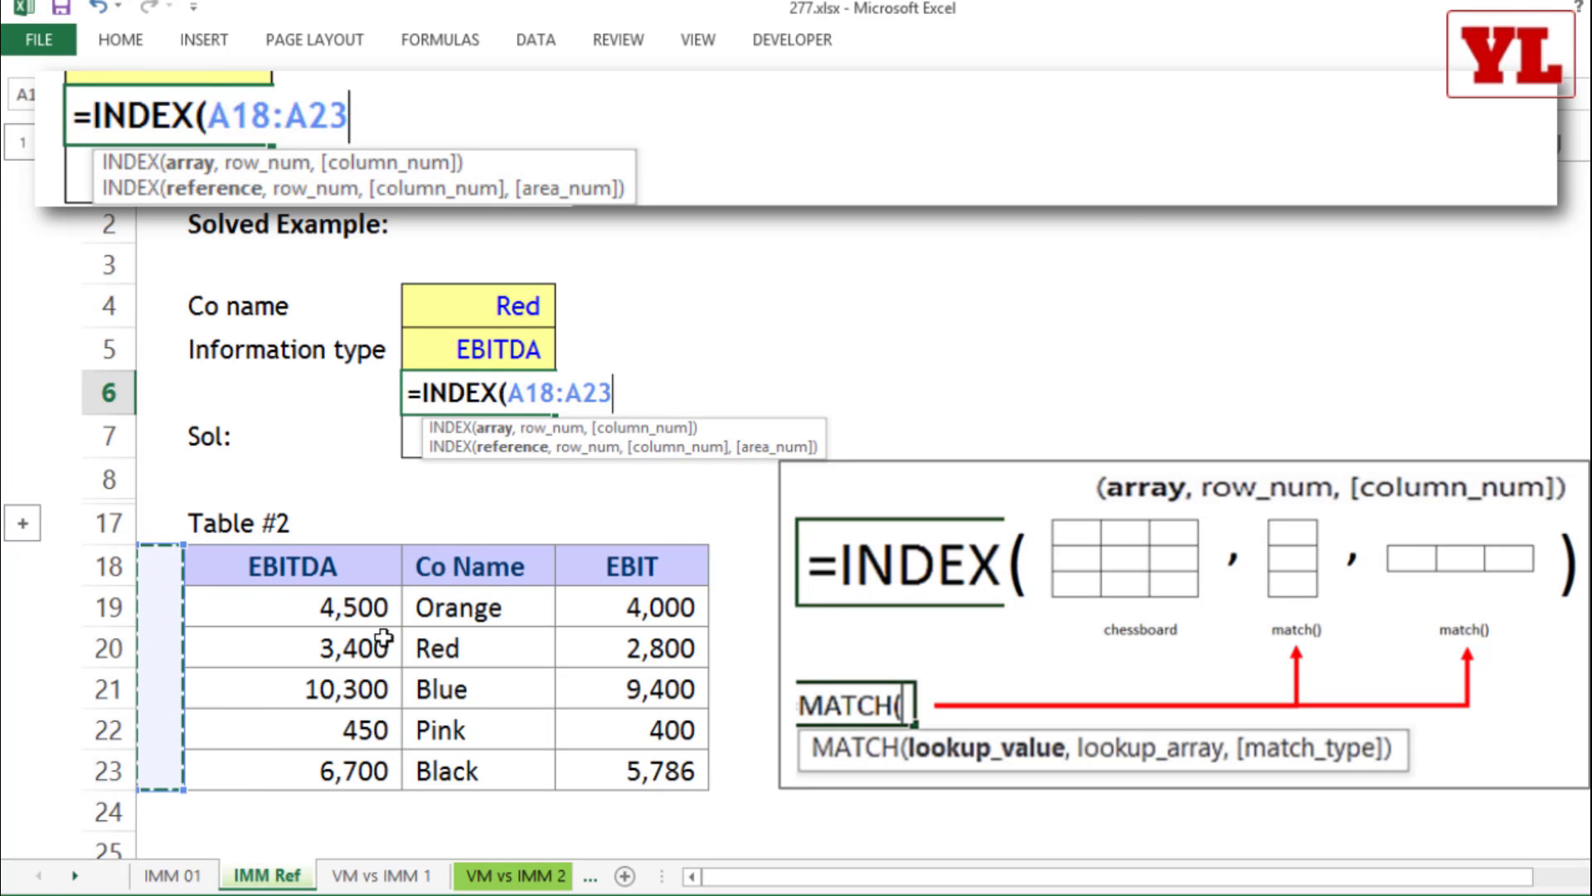